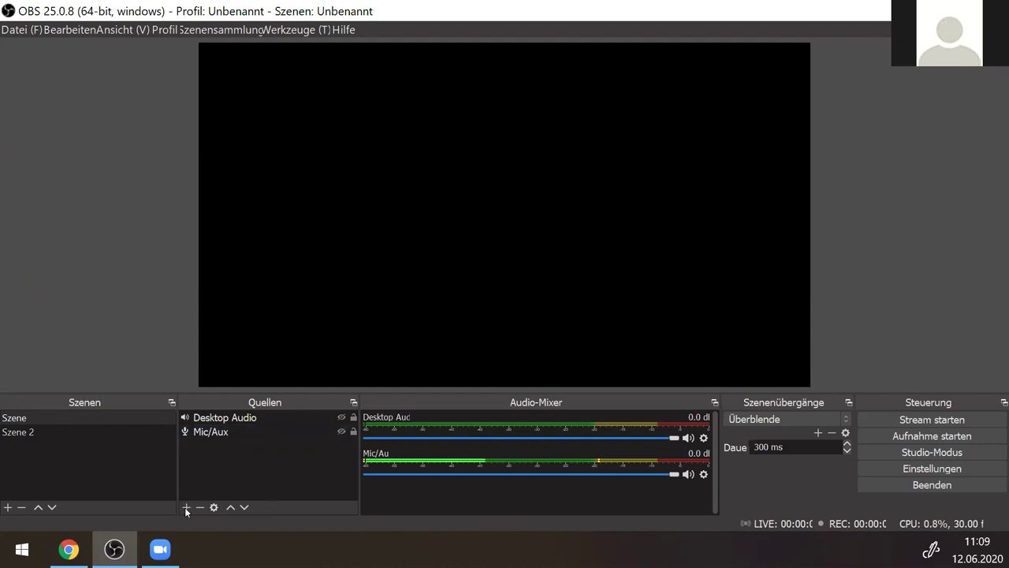
- Add a video capture device source named "Kamera" using the Logitech HD Webcam C270, and center it on the canvas
click(187, 506)
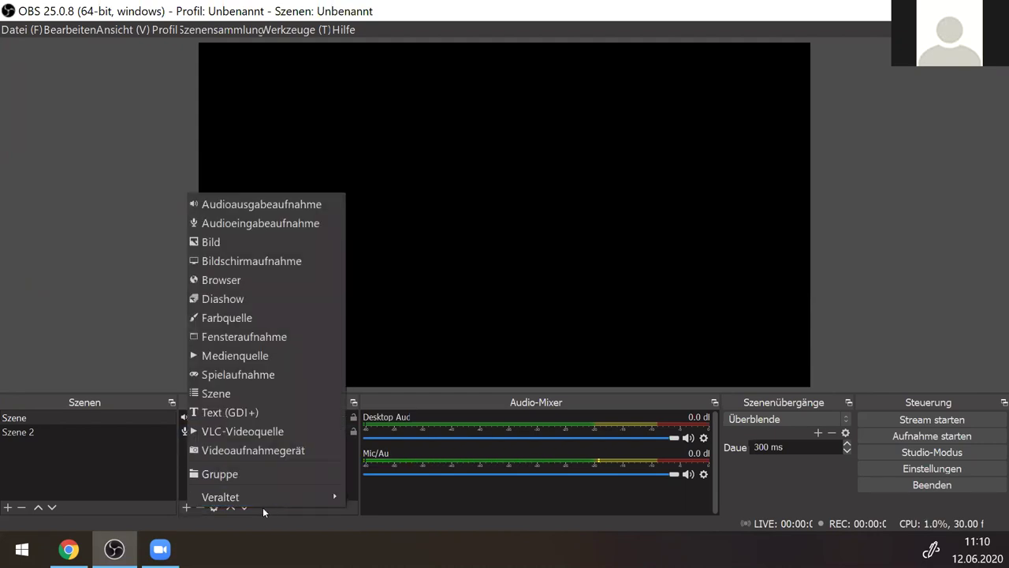
click(225, 448)
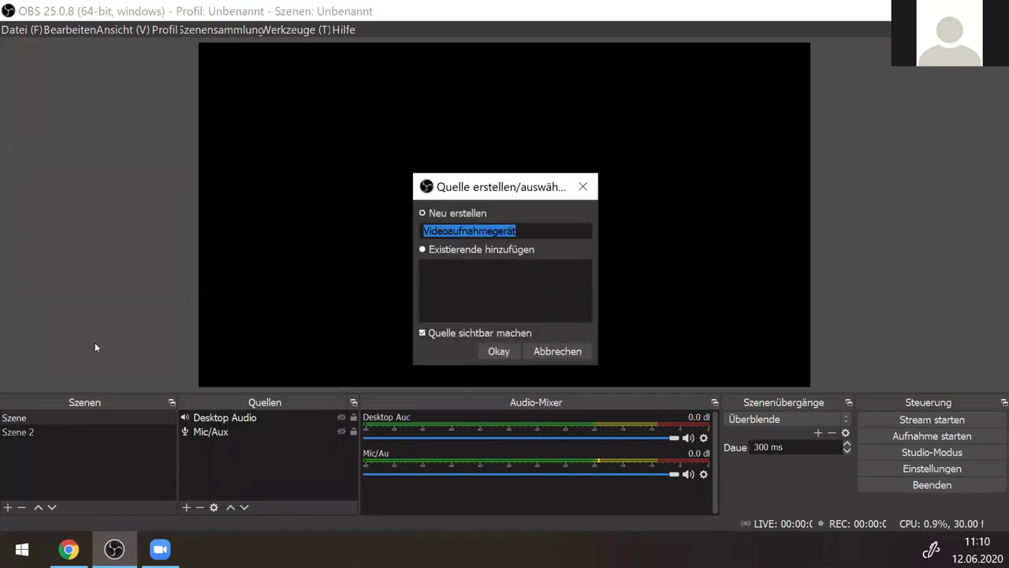
text(Camera)
key(Return)
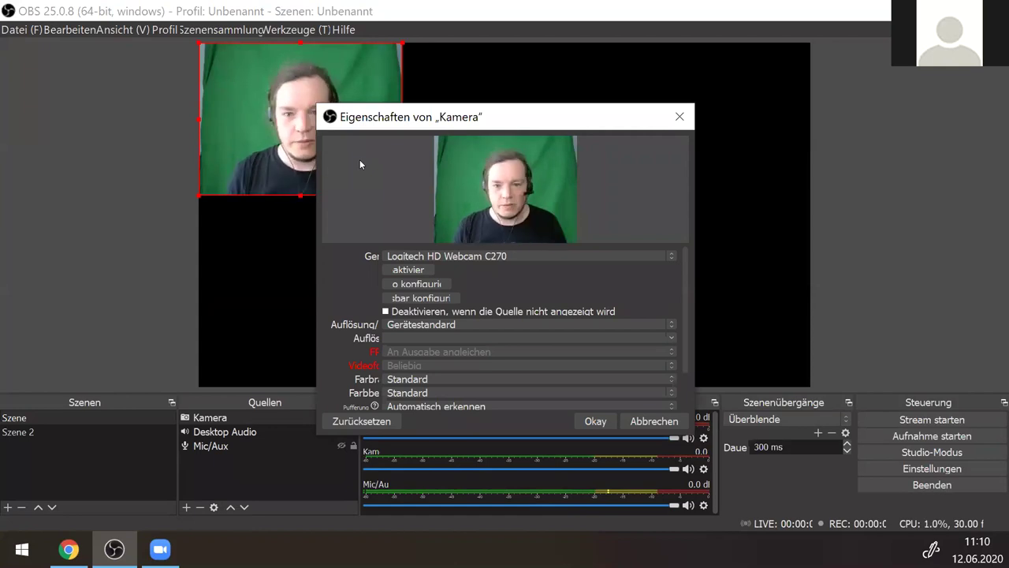
click(595, 423)
drag(326, 127, 423, 156)
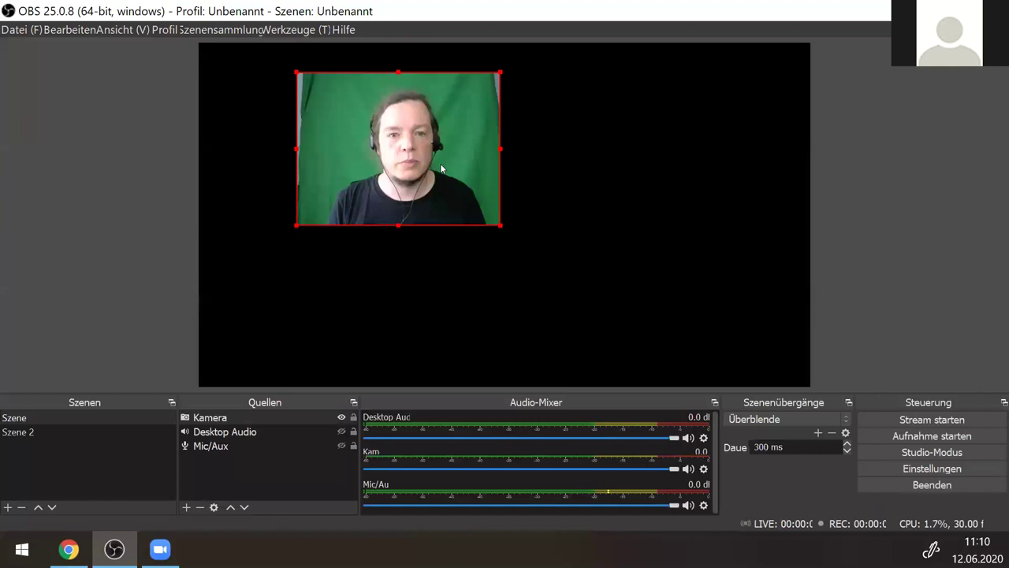
key(ctrl+d)
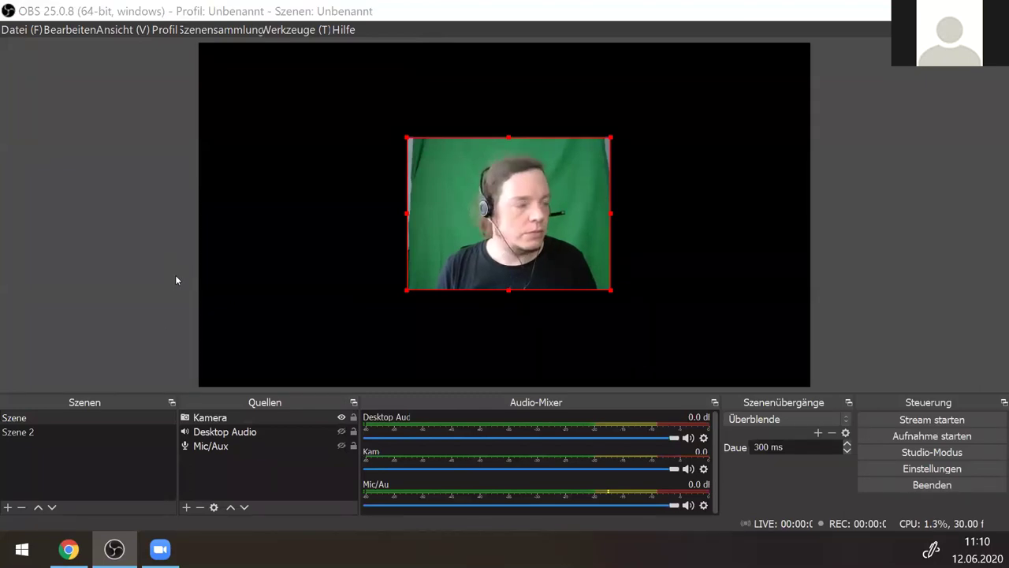
- Add a Chroma Key effect filter with its default name to the Kamera source, using Grün as the key color
right_click(210, 418)
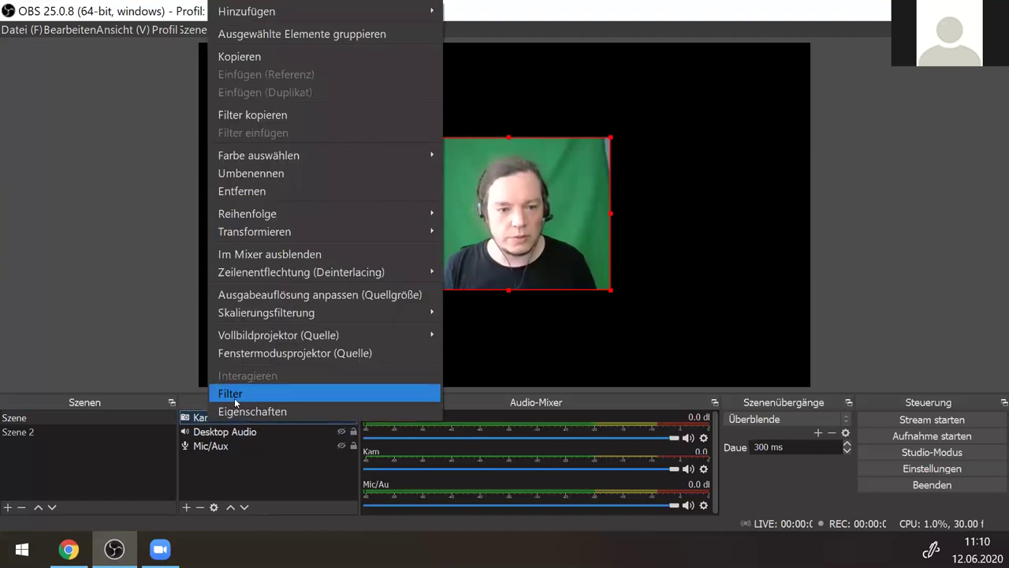
click(234, 394)
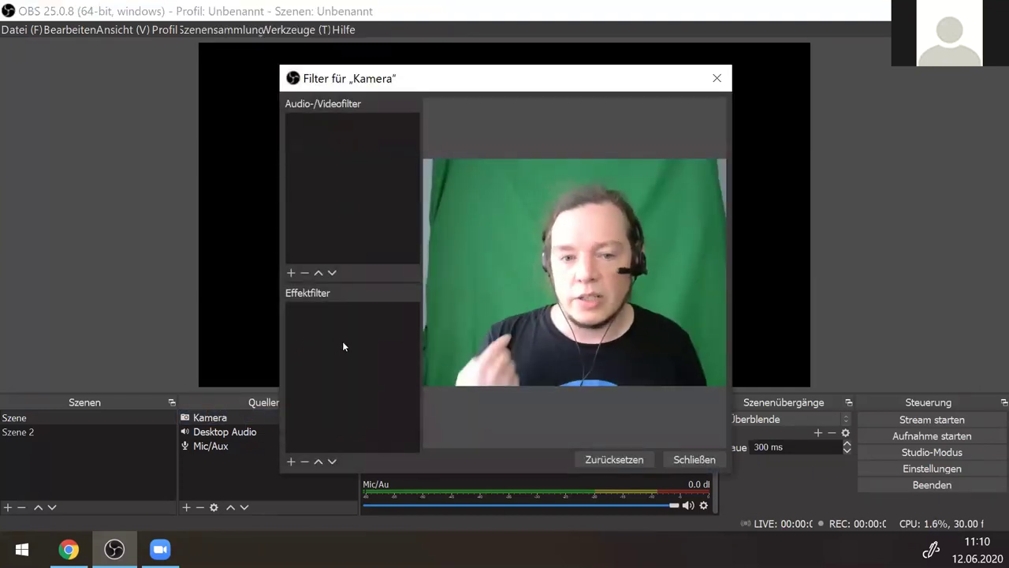
click(291, 461)
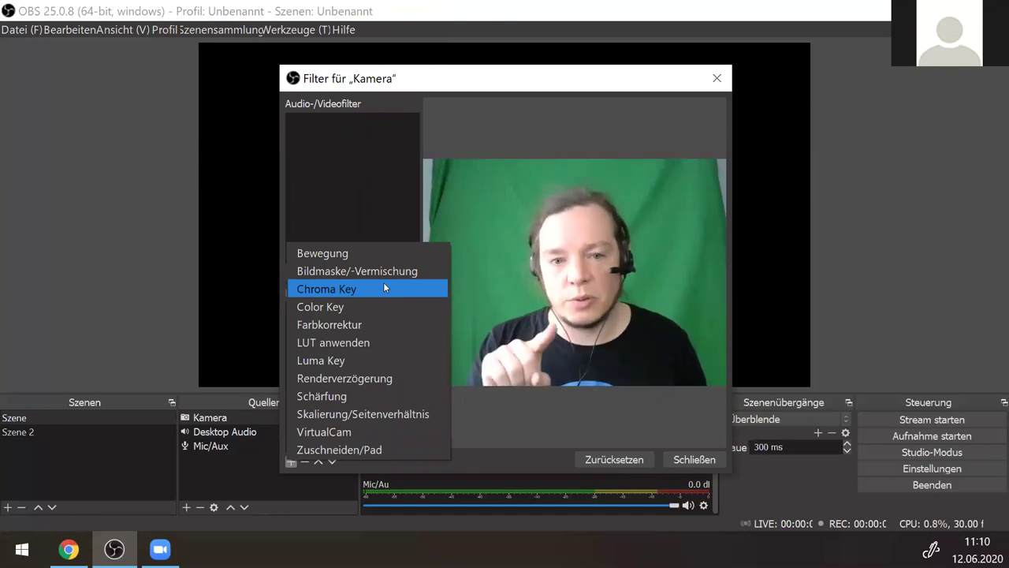
click(384, 285)
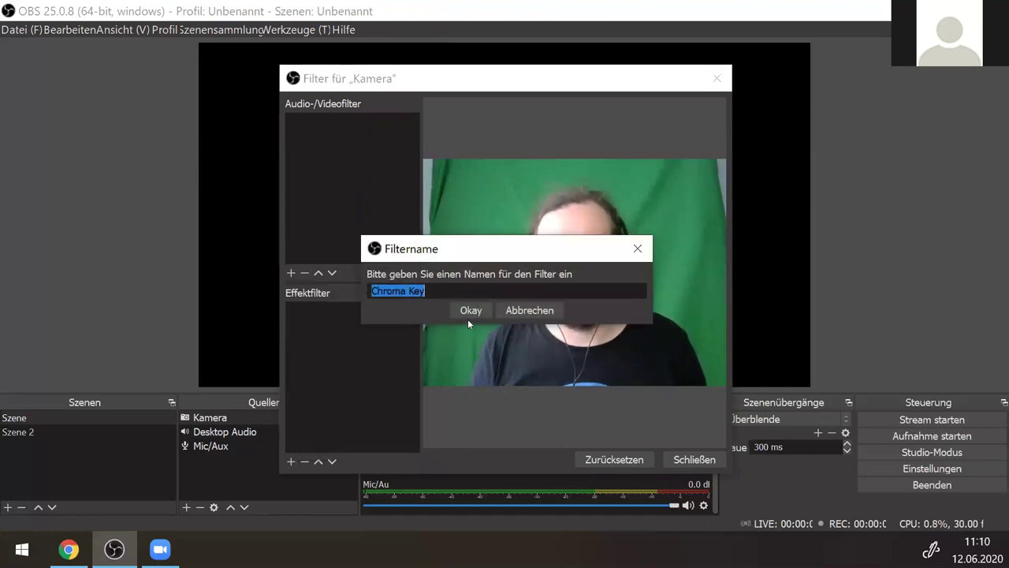
click(471, 310)
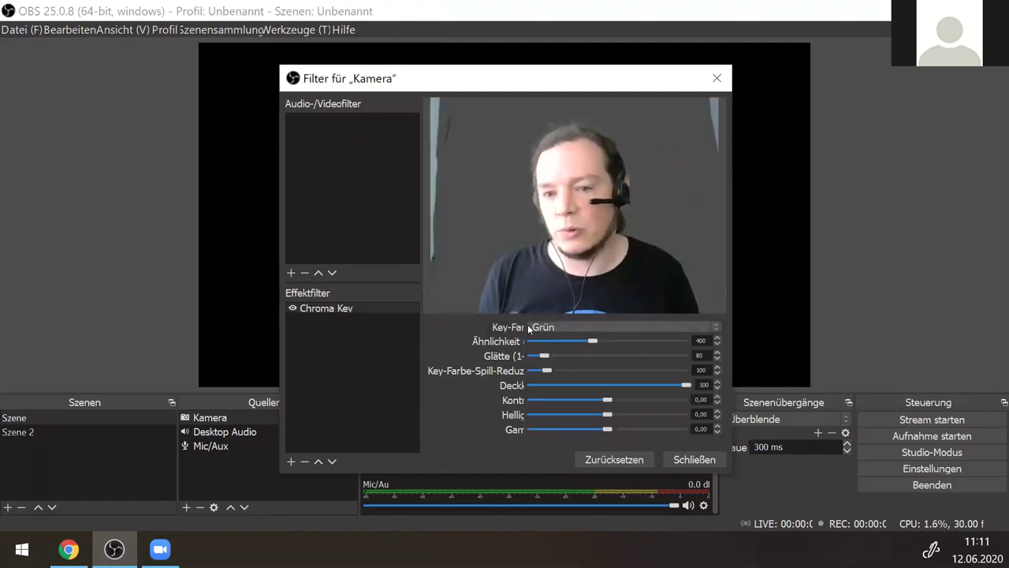
click(584, 324)
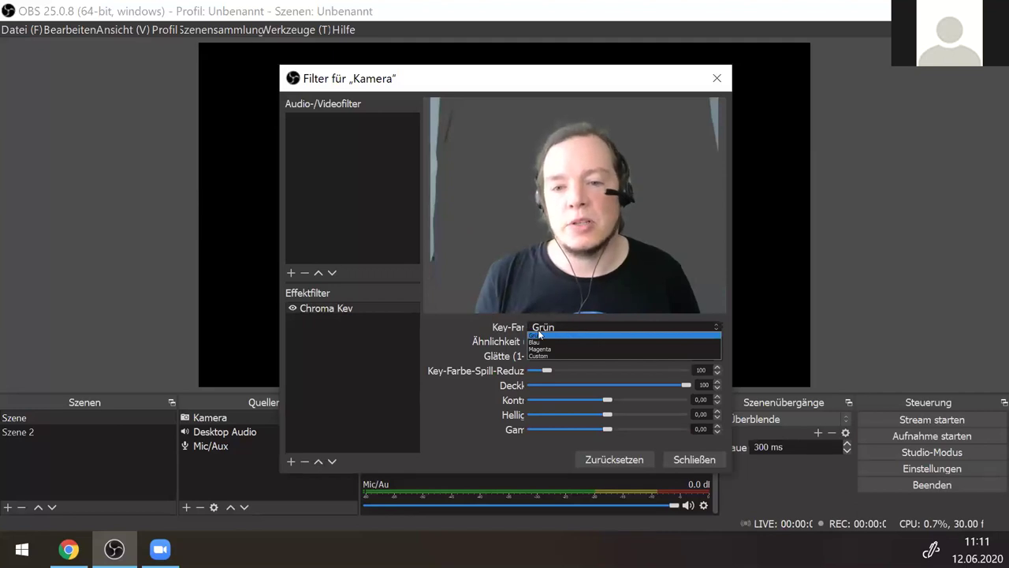
click(500, 335)
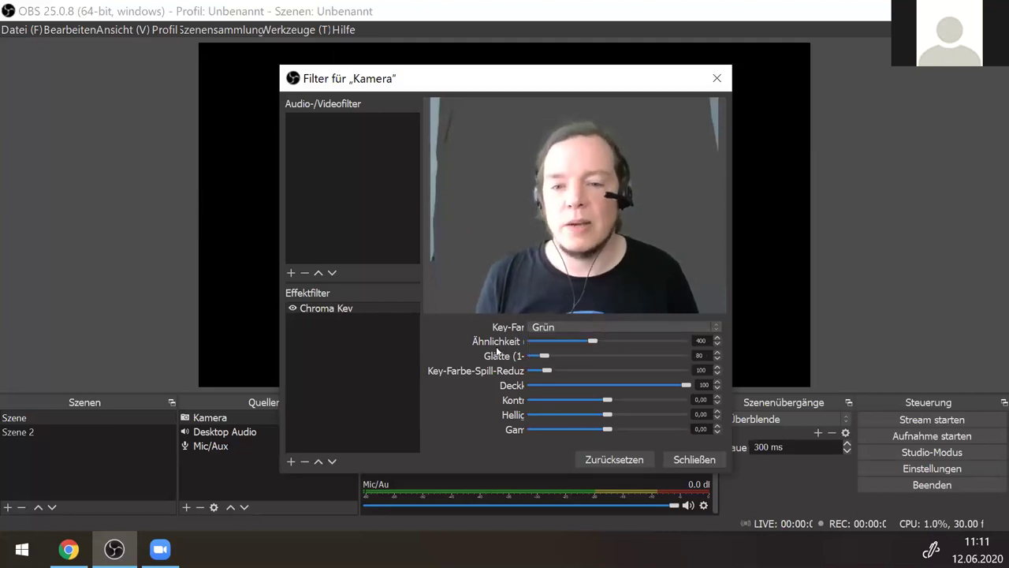
- Try Chroma Key similarity values of 558 and 196, set the similarity back to 400, and close the filter settings
drag(593, 342, 615, 354)
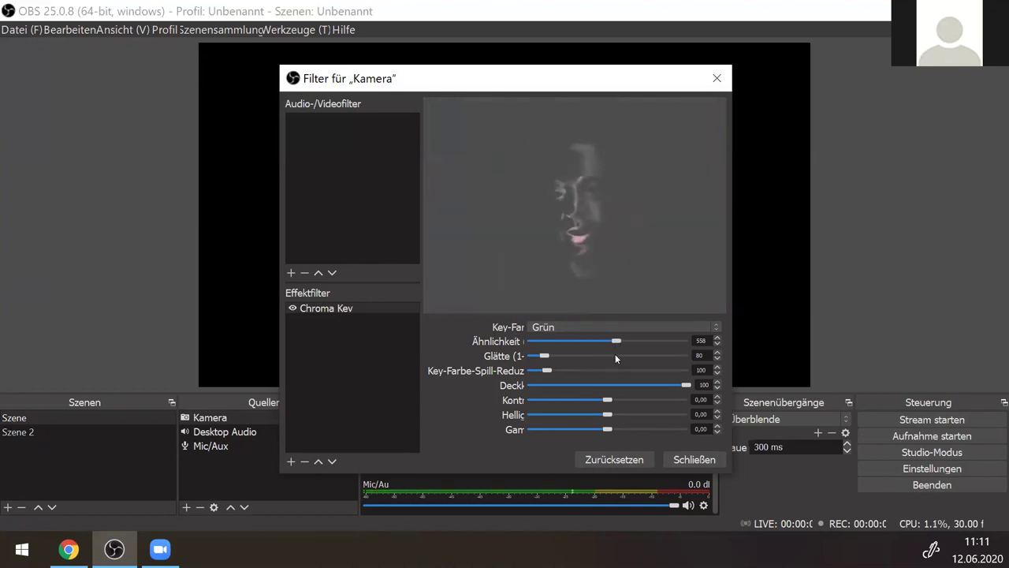
drag(615, 354, 561, 326)
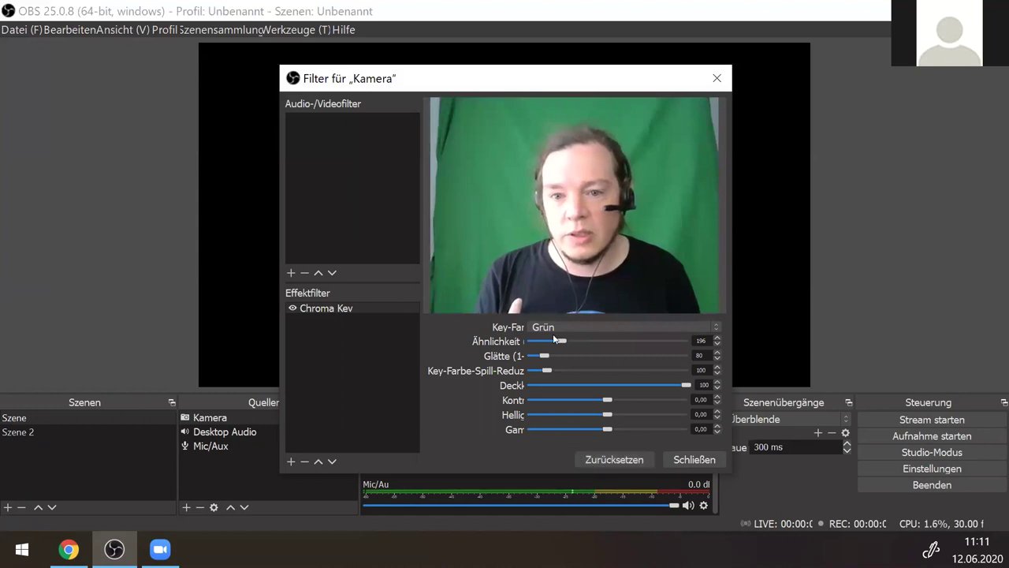
double_click(701, 340)
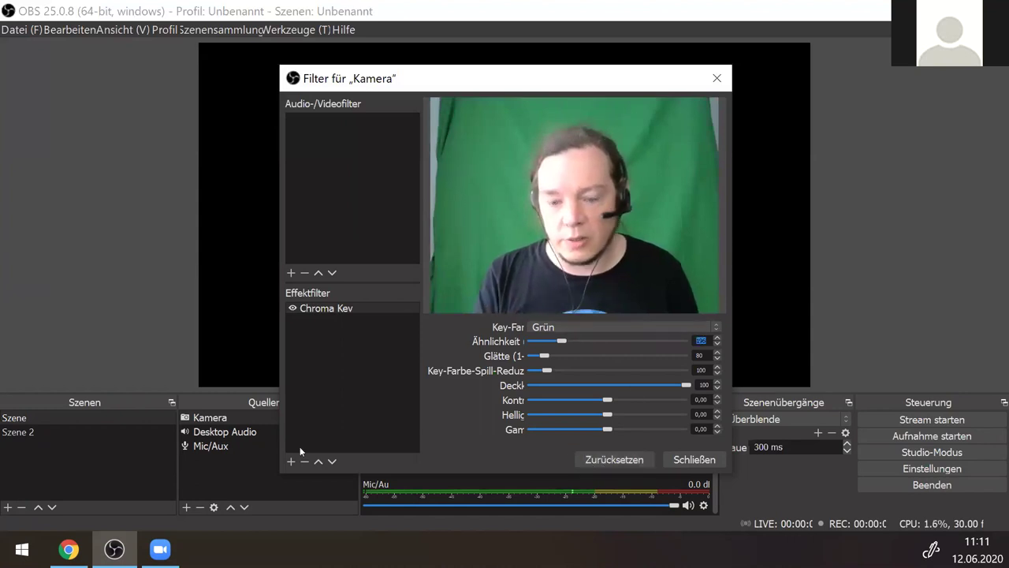
text(400)
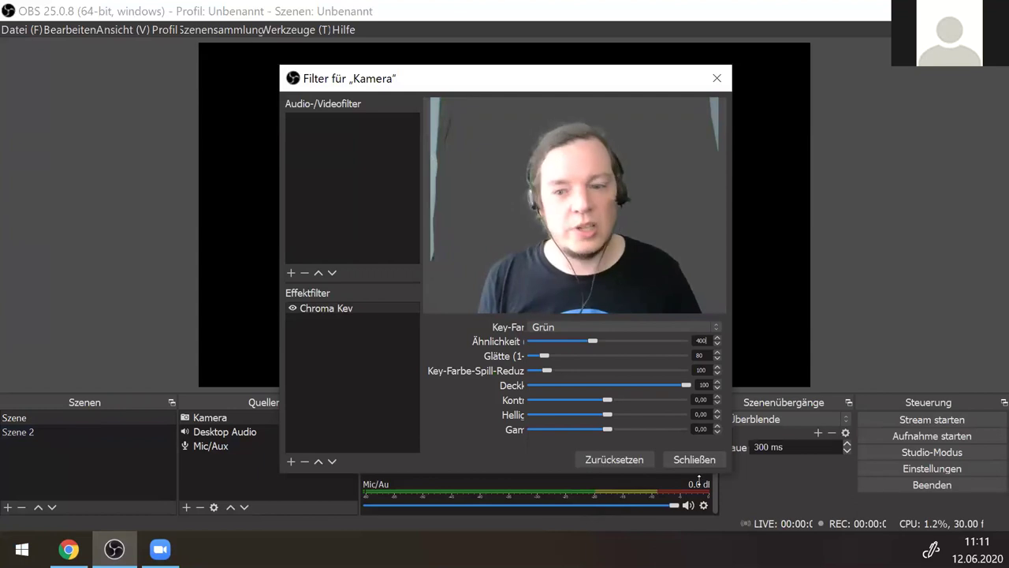
click(669, 460)
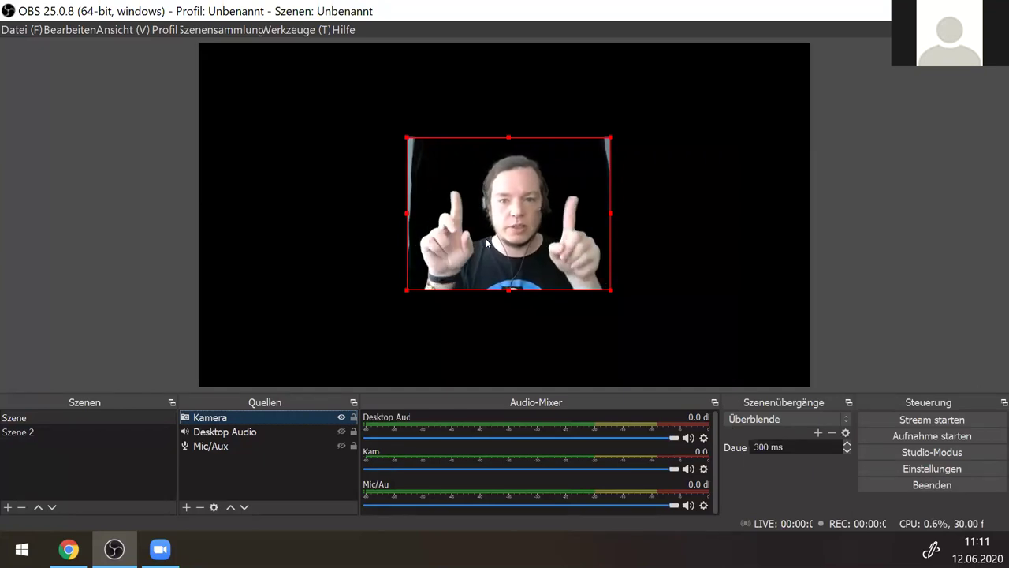
- Add an image source named "Bild" showing WIN_20200610_11_24_30_Pro.jpg and enlarge it to fill the whole canvas
click(188, 507)
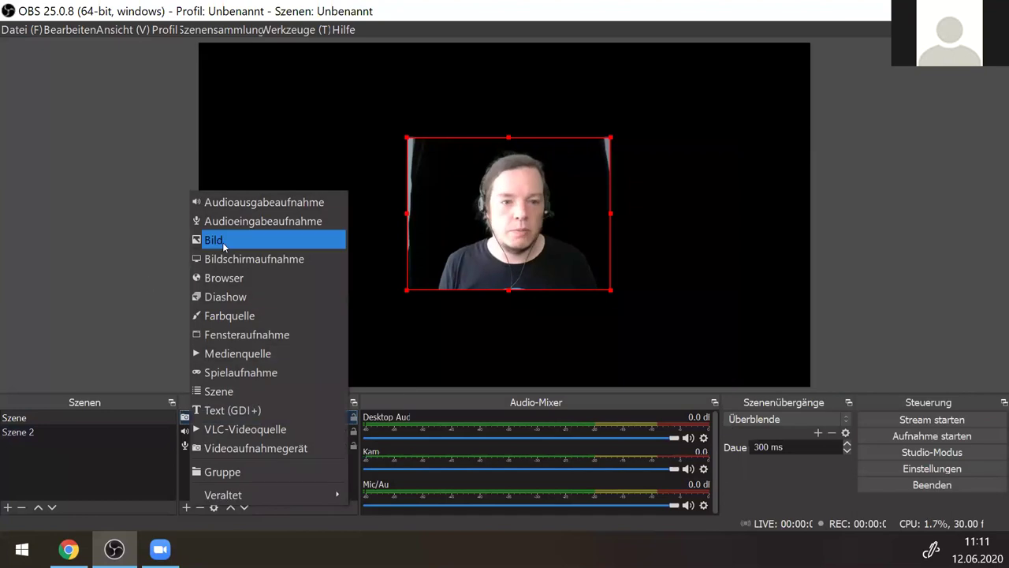
click(224, 240)
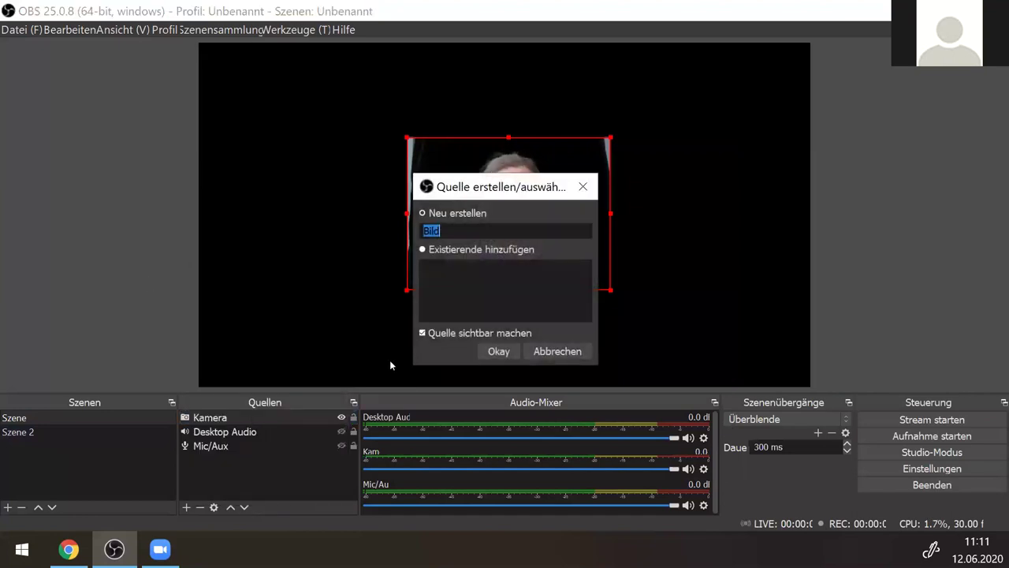
click(490, 352)
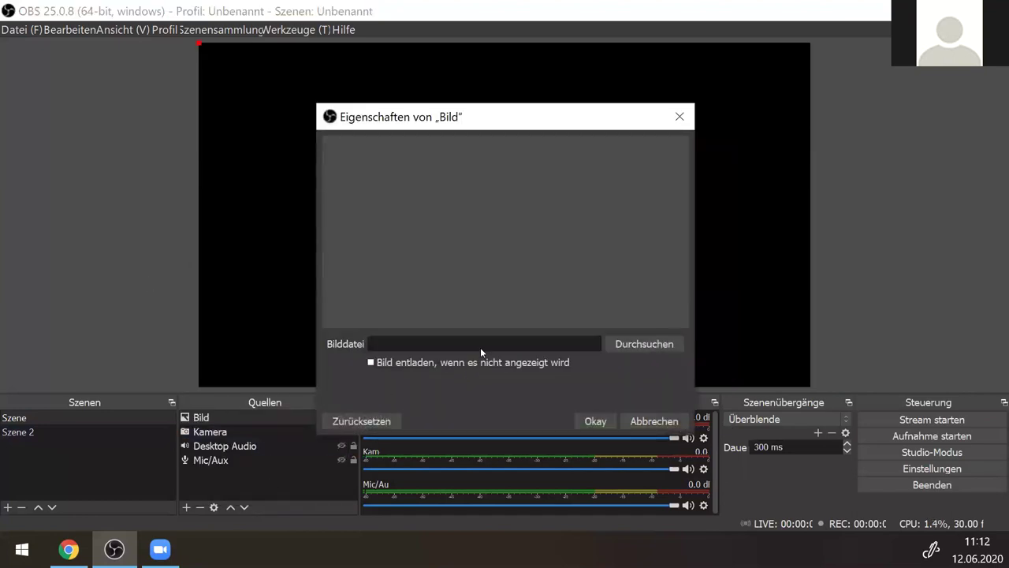
click(611, 347)
click(555, 237)
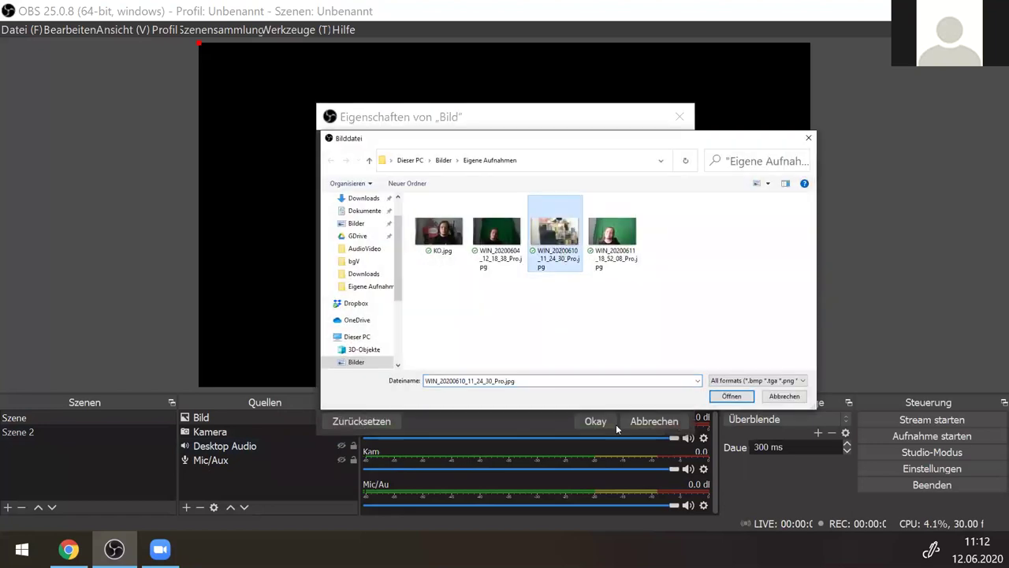
click(731, 396)
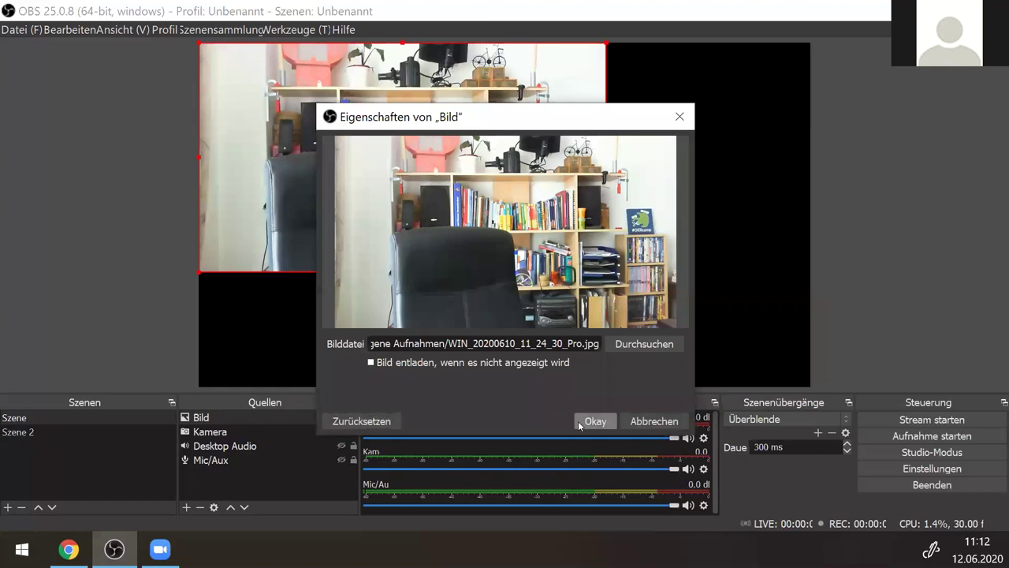
click(593, 421)
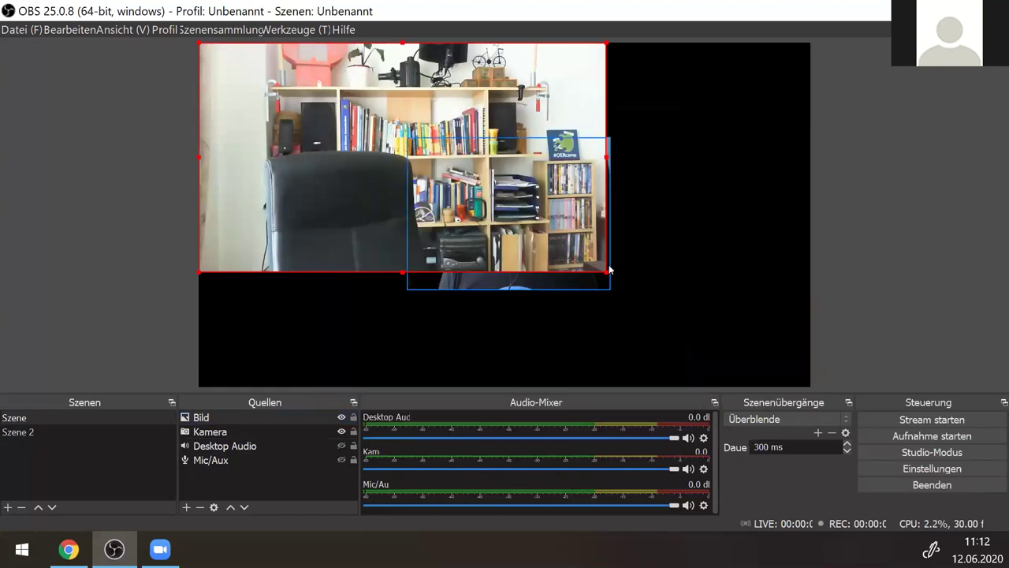
drag(608, 272, 812, 388)
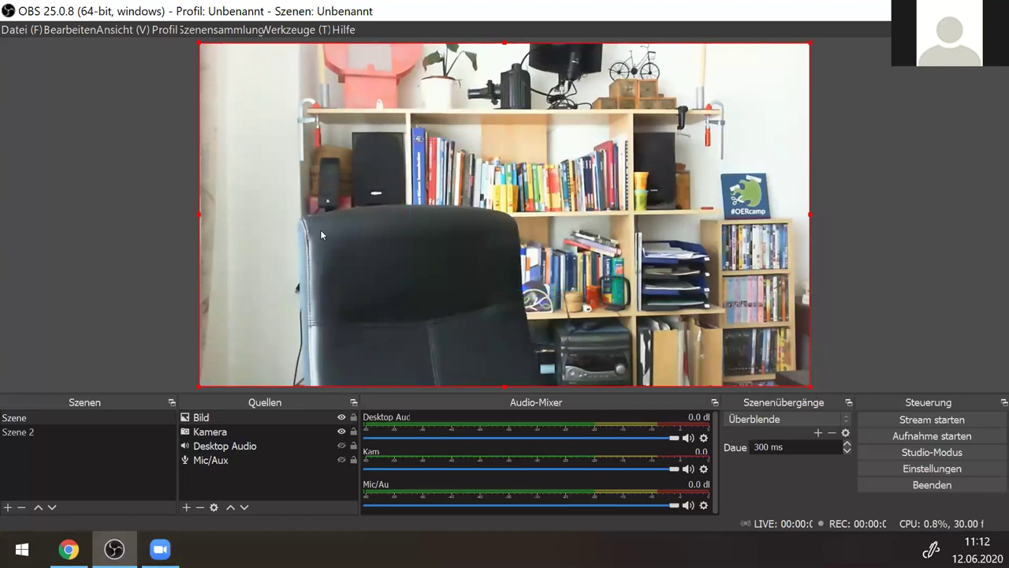
- Move the Kamera source one level up in the order, above the Bild background
right_click(218, 432)
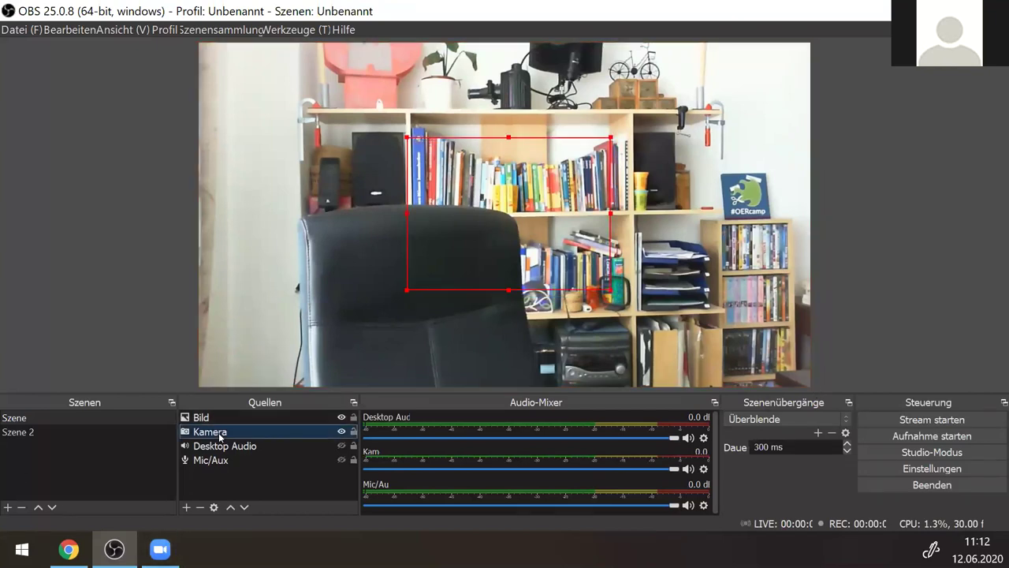
mouse_move(385, 224)
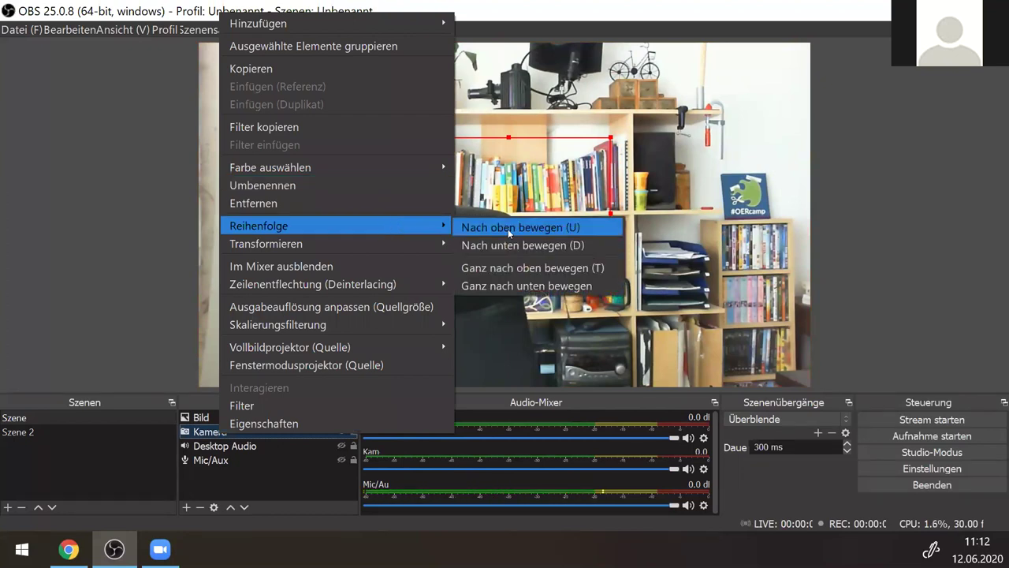
click(510, 227)
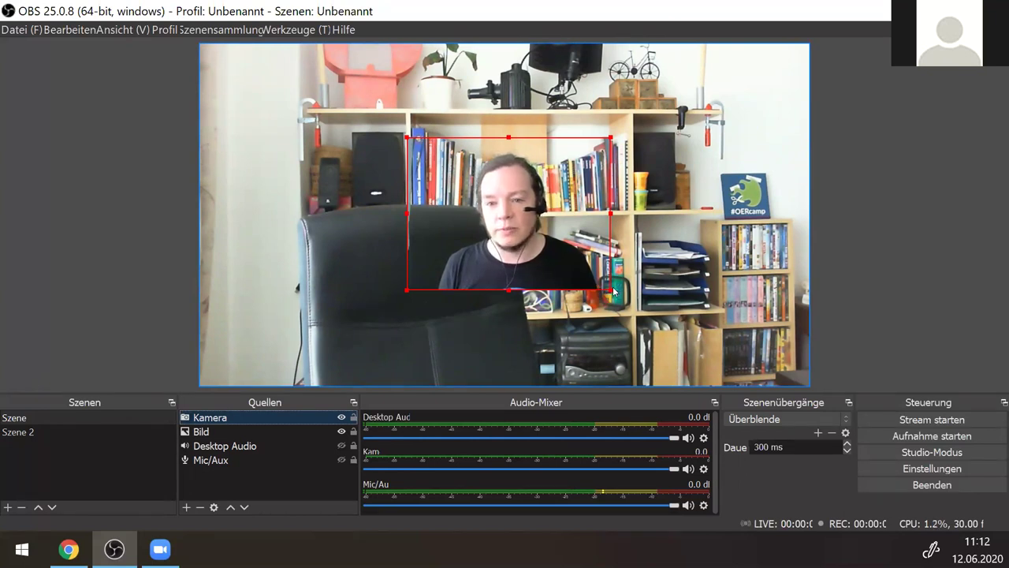
- Reposition the Kamera source over the office chair and enlarge it so its lower edge meets the canvas's lower edge
drag(485, 219, 366, 221)
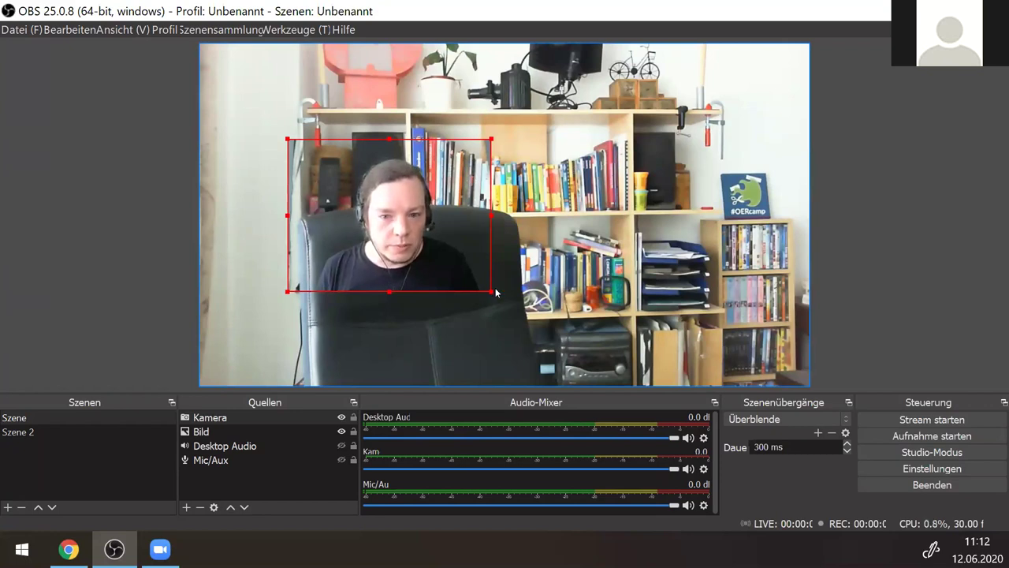
mouse_move(492, 291)
mouse_down()
mouse_move(486, 311)
mouse_move(480, 280)
mouse_move(515, 280)
mouse_move(482, 288)
mouse_up()
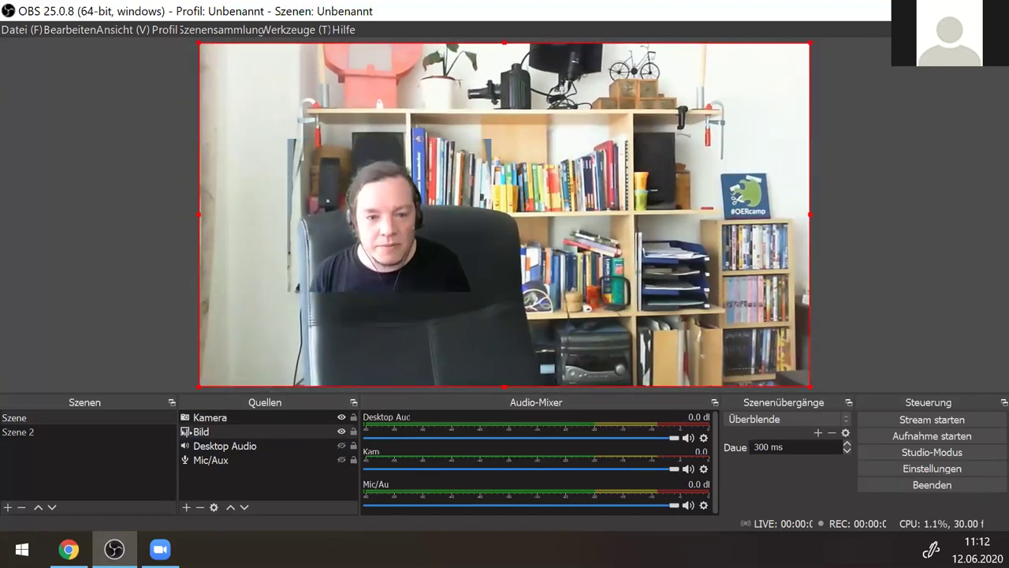
click(304, 178)
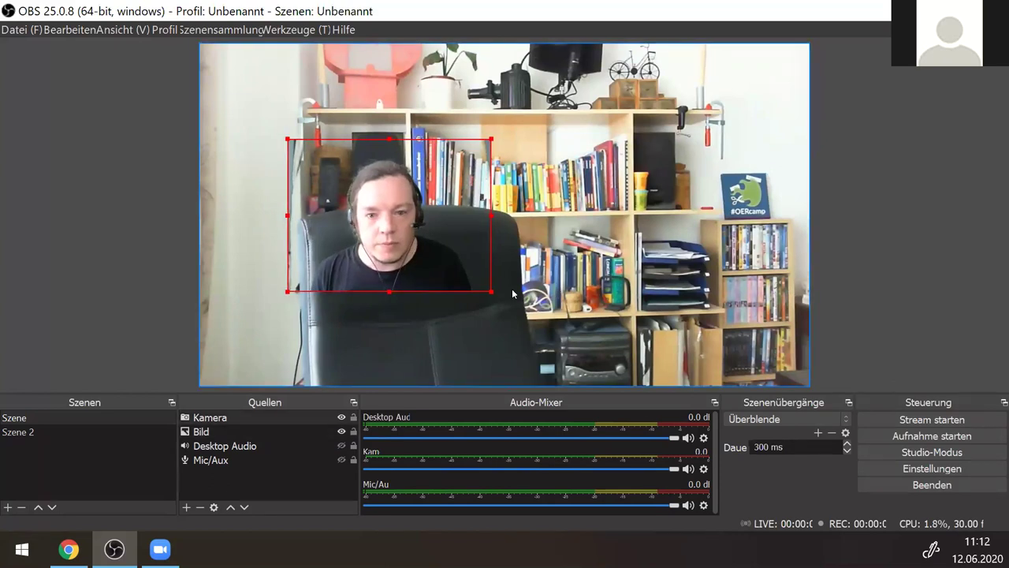
drag(491, 295, 612, 349)
drag(428, 322, 412, 325)
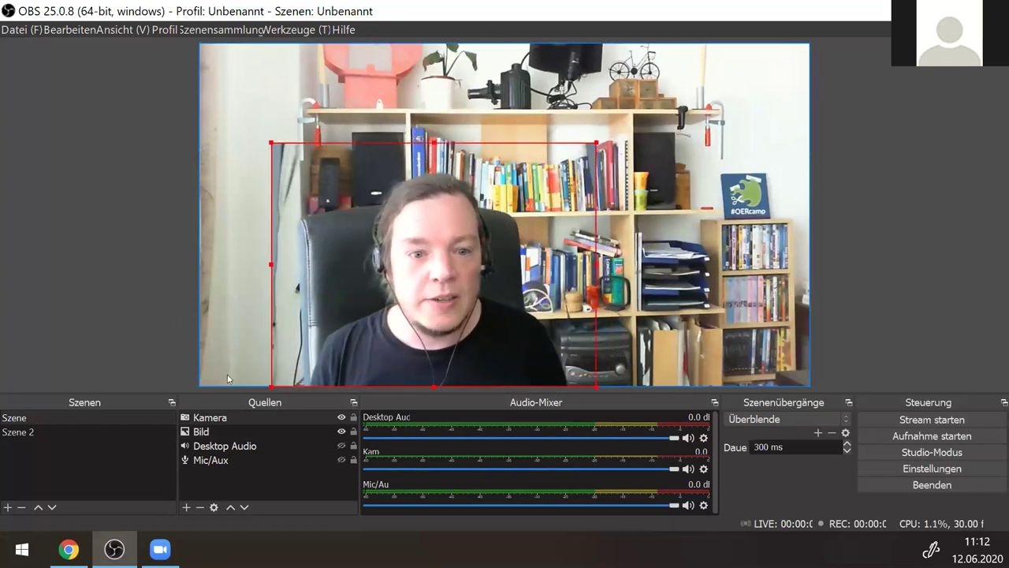
- Add a window capture source named "Fensteraufnahme" showing the Chrome window "Greenscreen erstellen mit OBS Studio - HackMD"
click(187, 507)
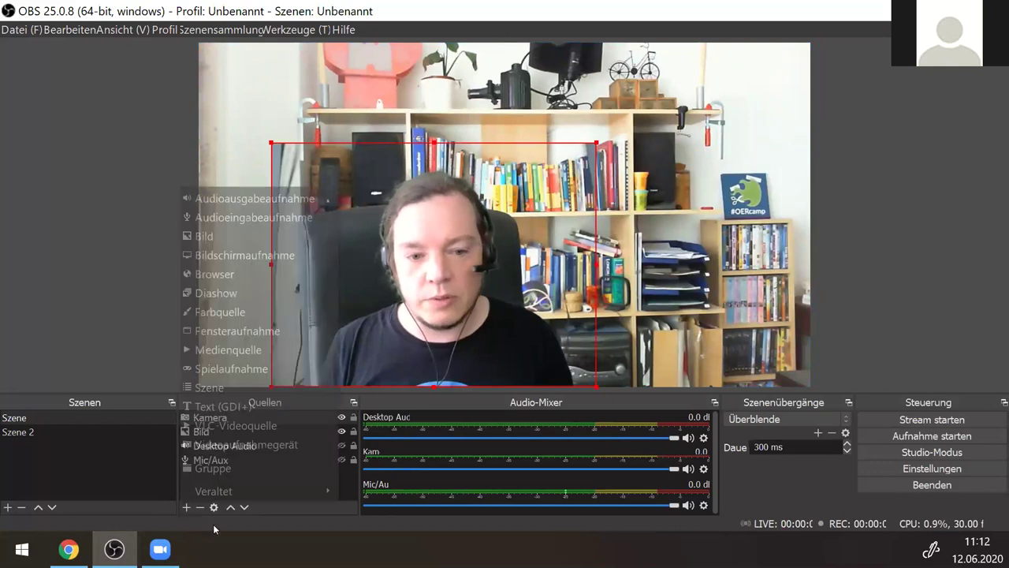
click(223, 331)
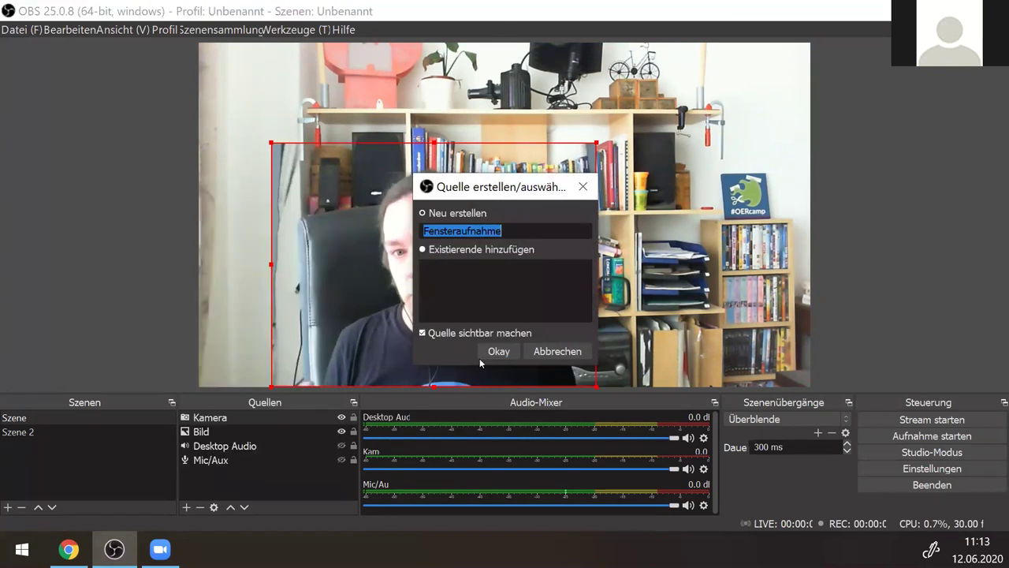
click(495, 350)
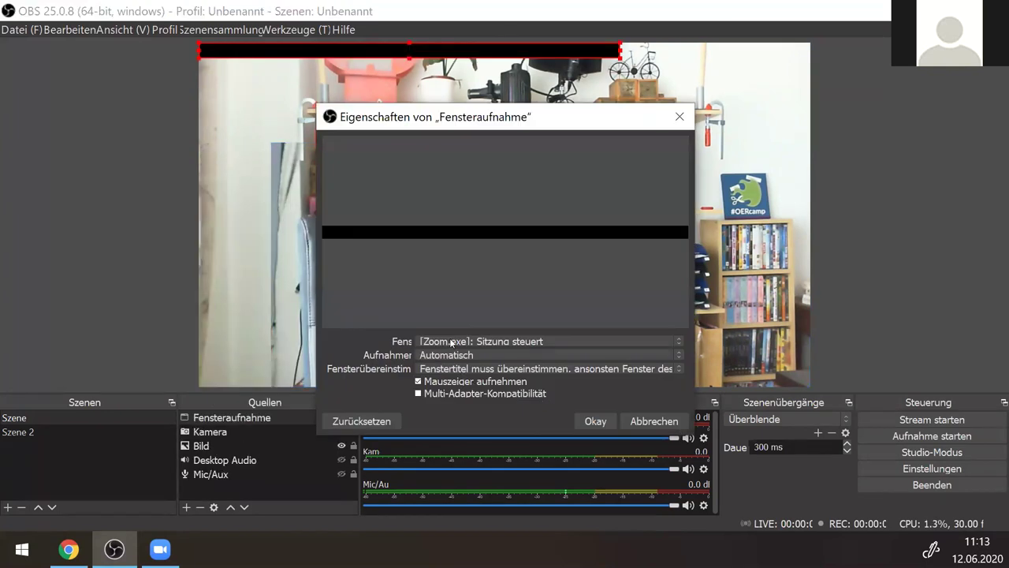
click(455, 341)
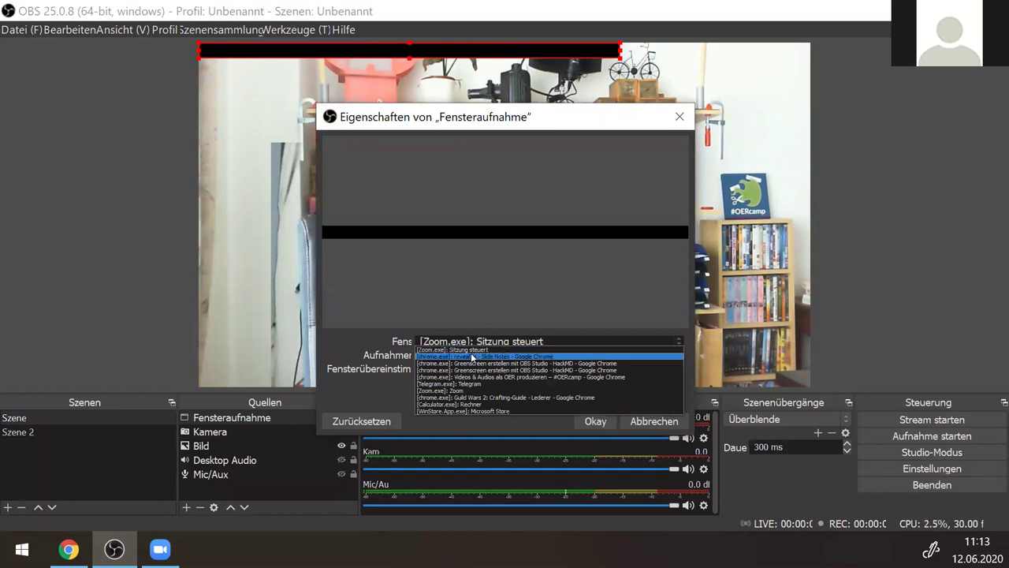
click(471, 356)
click(451, 342)
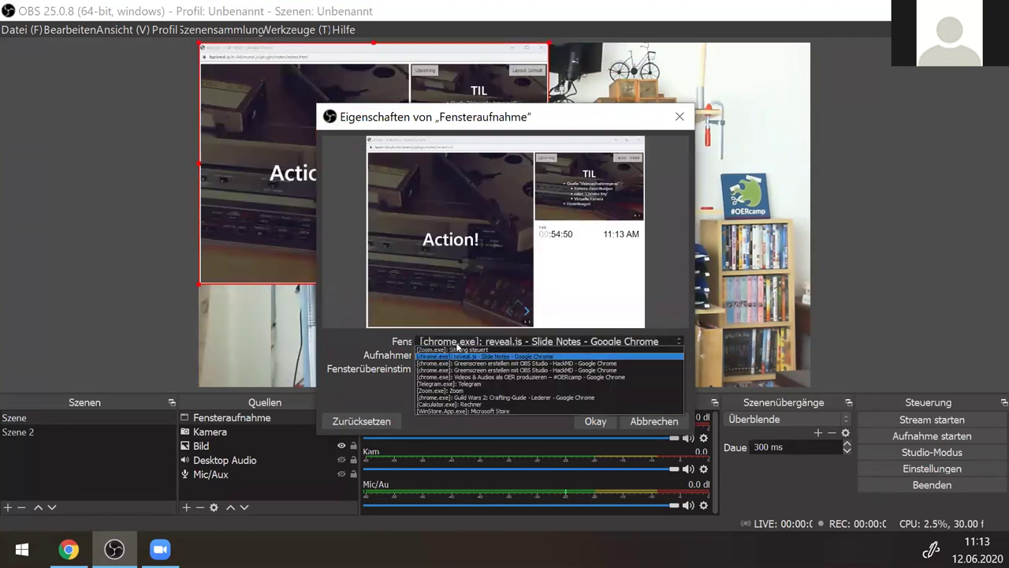
click(499, 364)
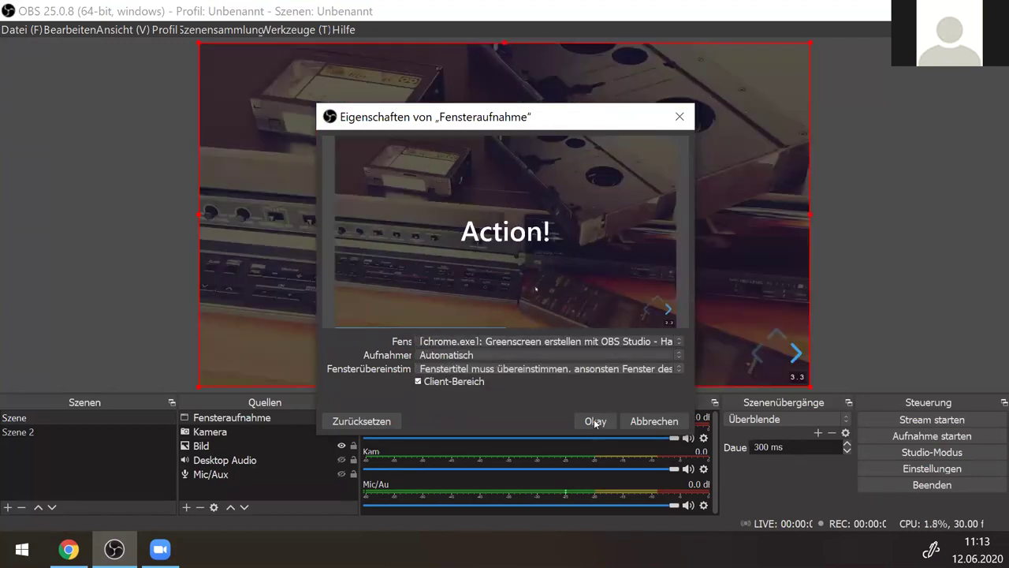
key(Return)
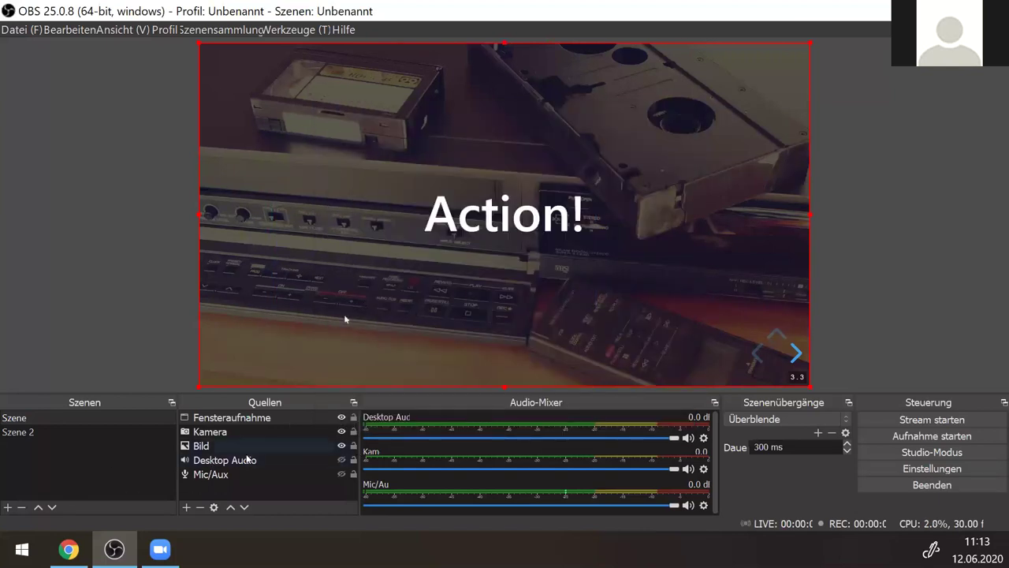
- Move the Kamera source to the very top of the source order, above the Fensteraufnahme
click(209, 431)
right_click(210, 430)
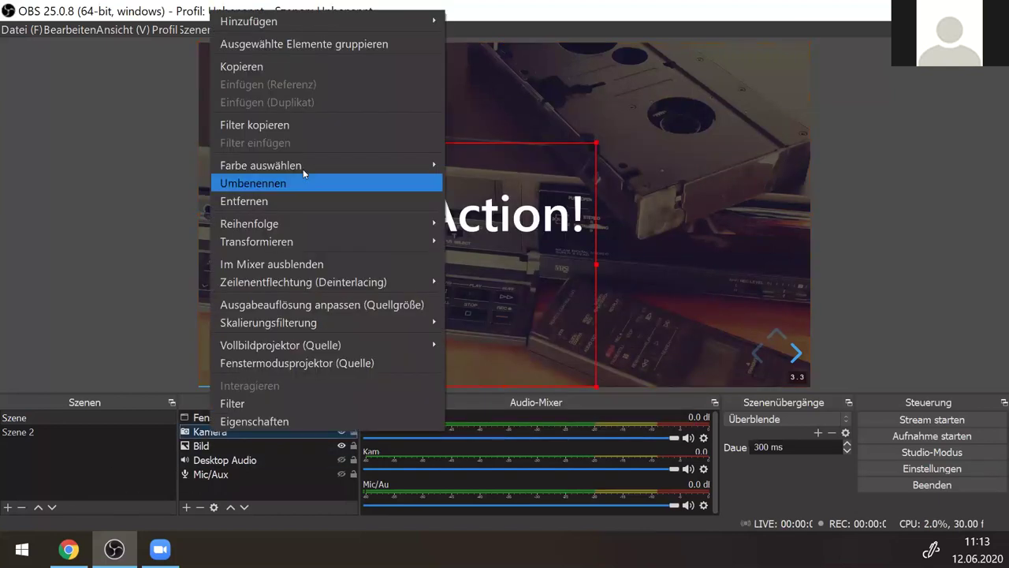
mouse_move(361, 224)
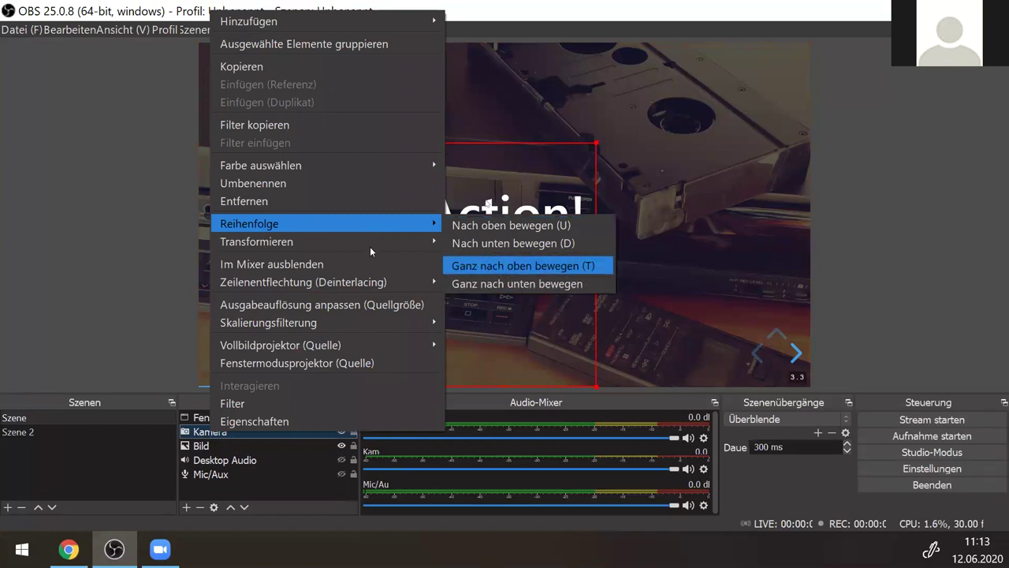
click(484, 266)
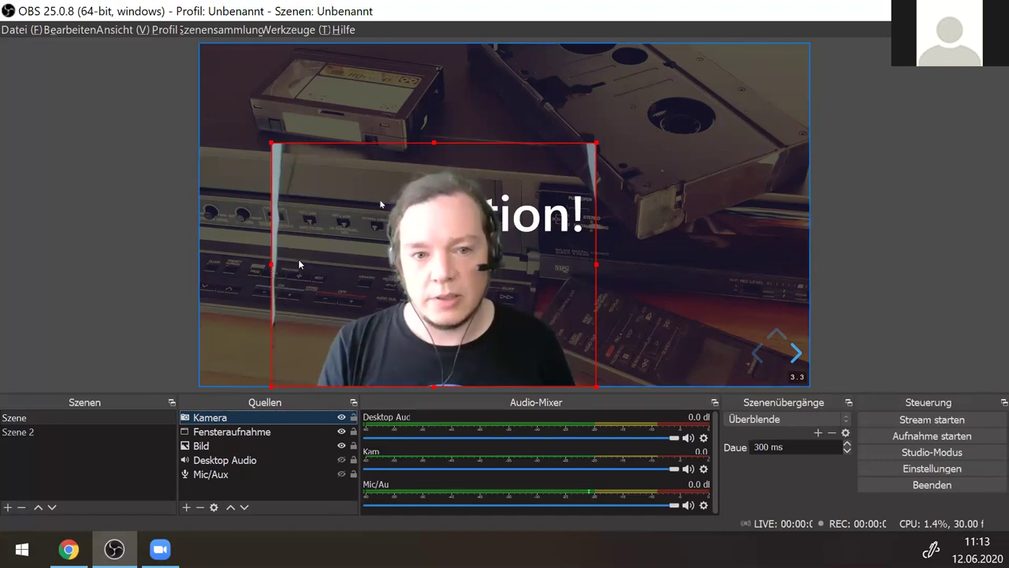
- Crop the Kamera source's left side to remove the unkeyed strip and shift the source slightly down
drag(265, 265, 324, 264)
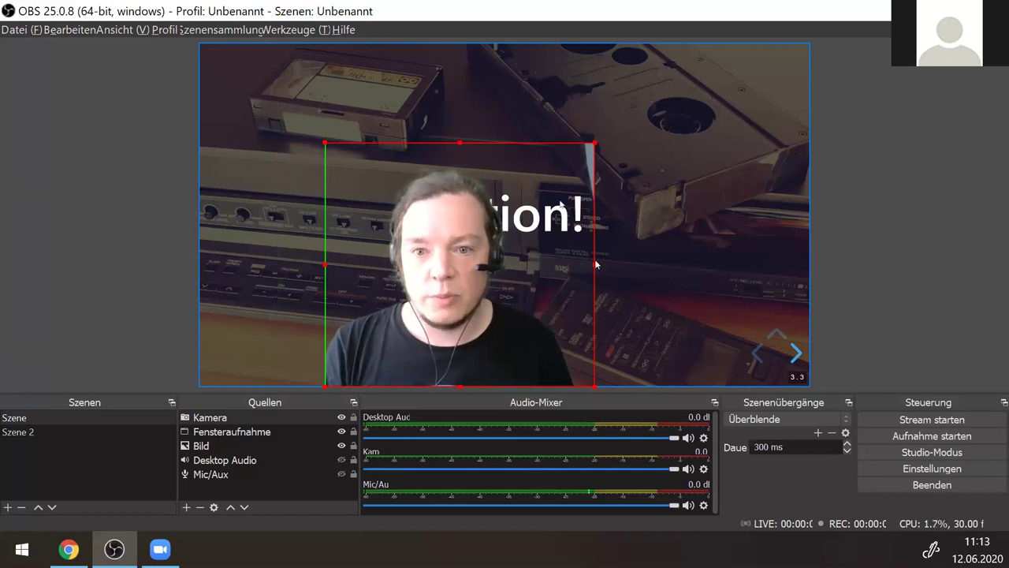
mouse_move(594, 269)
mouse_down()
mouse_move(549, 269)
mouse_move(596, 281)
mouse_up()
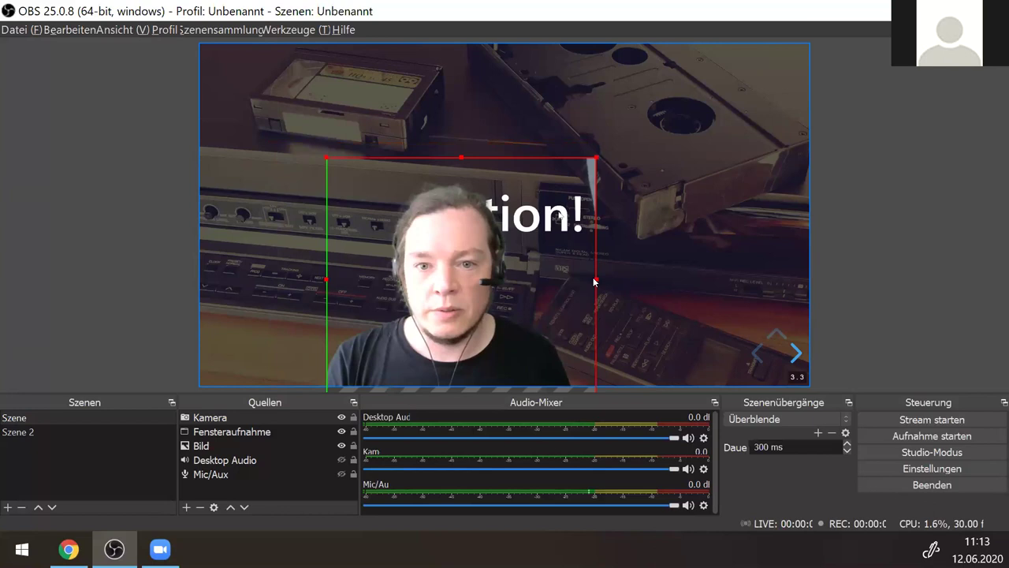
click(596, 281)
click(502, 270)
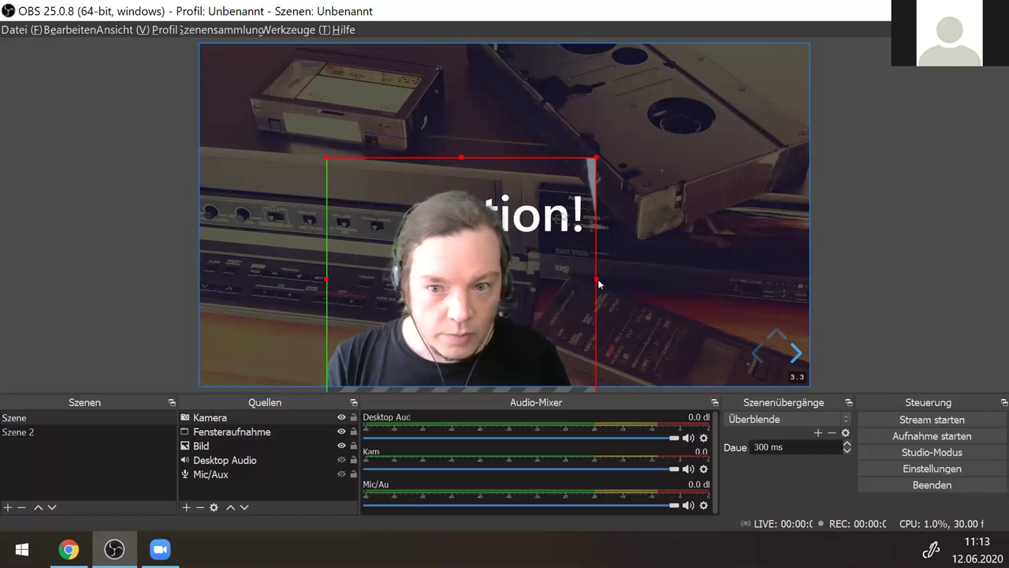
mouse_move(599, 284)
mouse_down()
mouse_move(584, 276)
mouse_move(616, 280)
mouse_move(595, 286)
mouse_up()
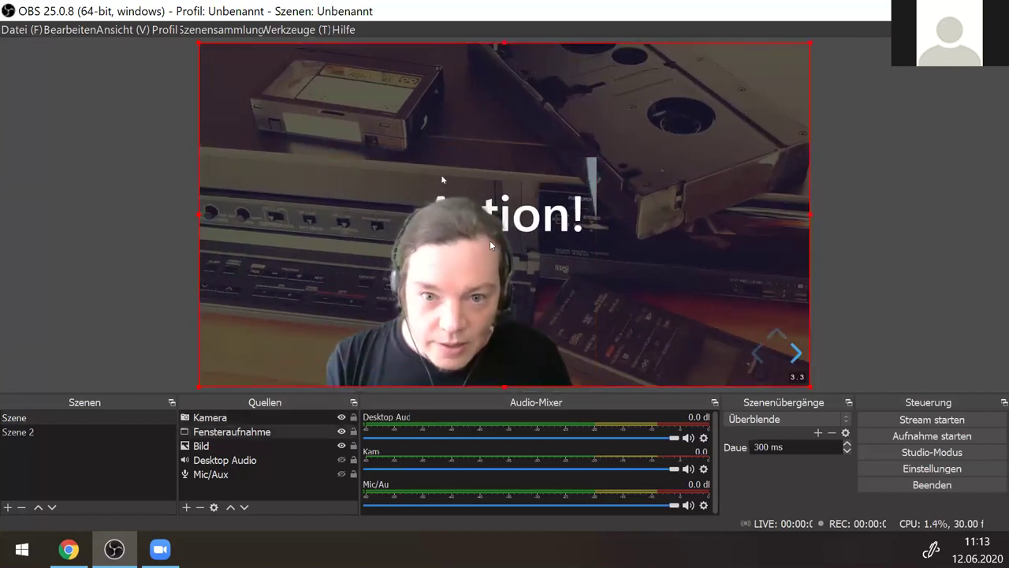
- Select the Kamera source again and crop its right side to remove the remaining unkeyed strip
click(215, 432)
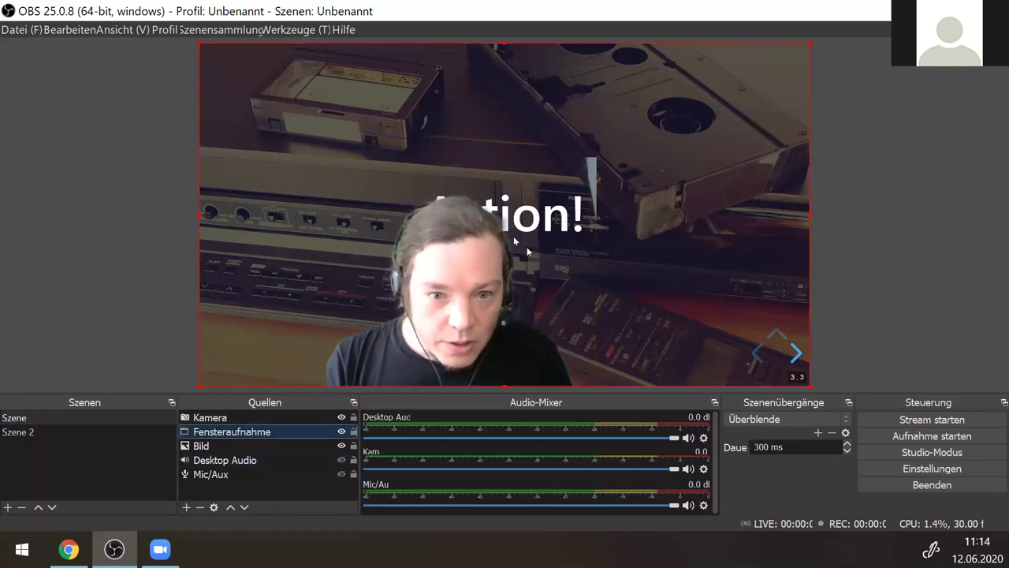
click(605, 276)
mouse_move(449, 272)
mouse_down()
mouse_move(465, 295)
mouse_move(461, 280)
mouse_up()
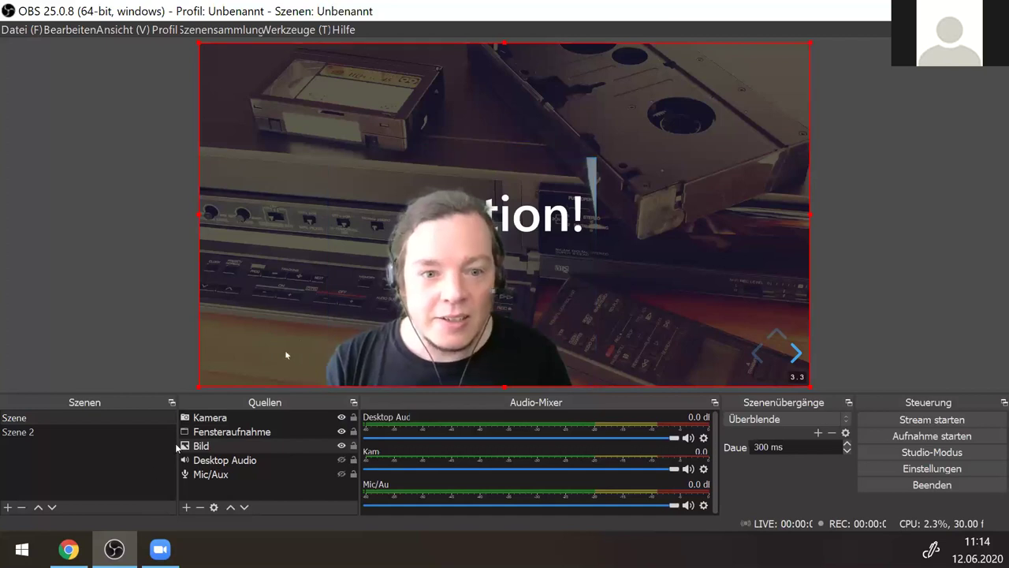
click(261, 414)
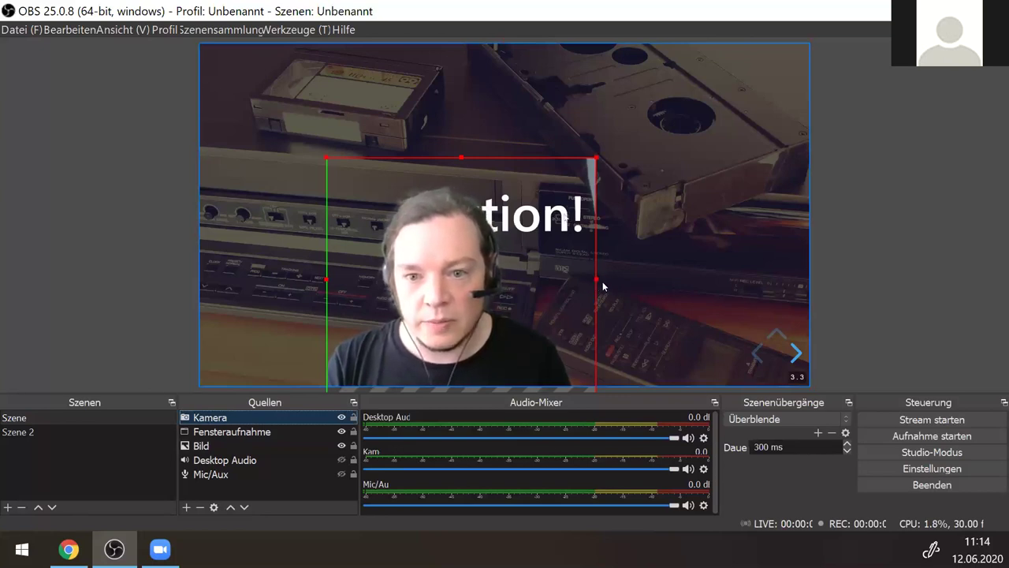
drag(596, 281, 543, 281)
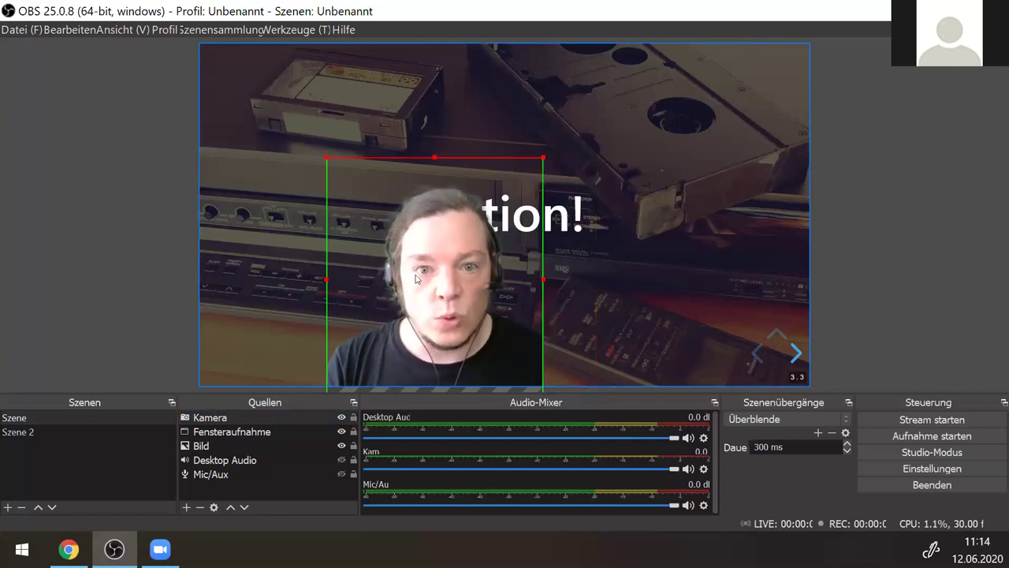
- Shrink the cropped Kamera source and place it in the upper-right corner of the canvas
drag(416, 278, 633, 242)
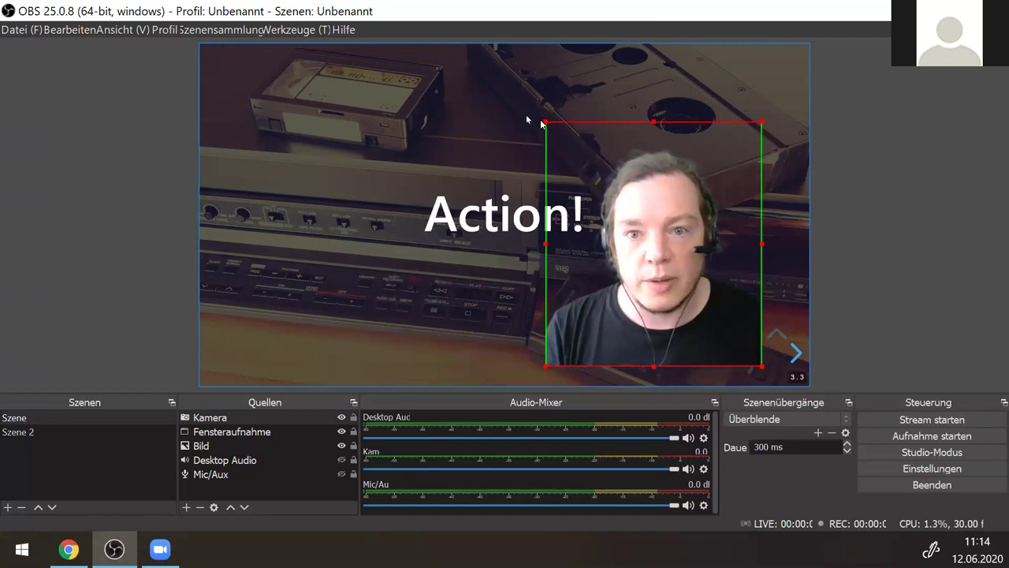
drag(542, 124, 628, 210)
drag(686, 286, 721, 130)
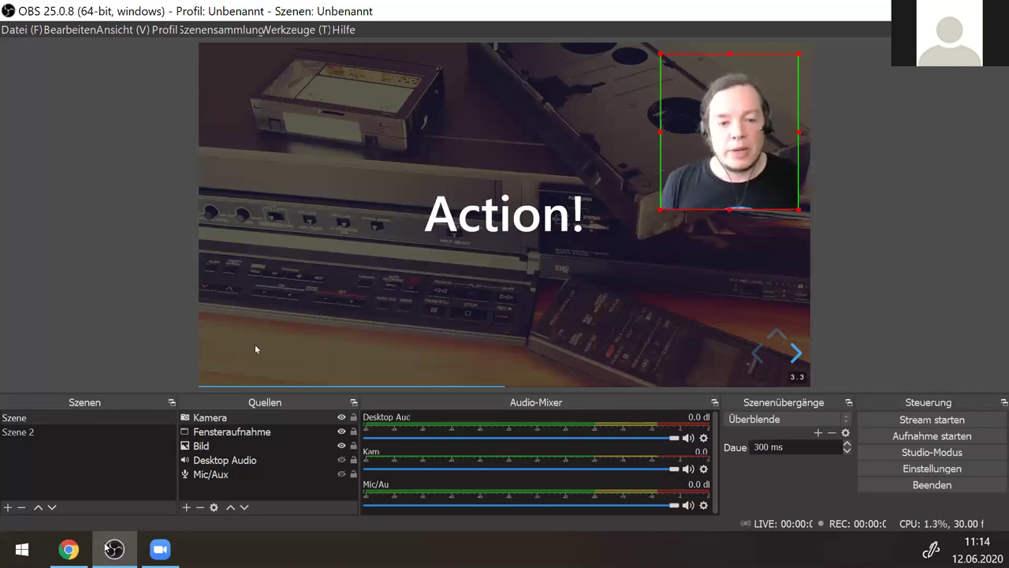
- Set the opacity in the Kamera source's Chroma Key filter to 56, close the filter settings and deselect the source
right_click(224, 417)
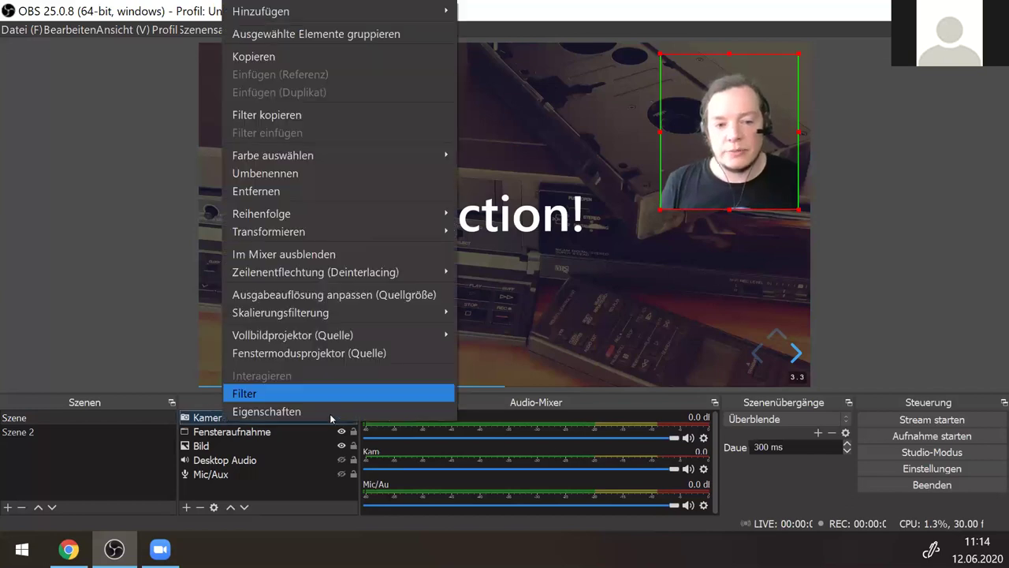
click(299, 393)
click(350, 308)
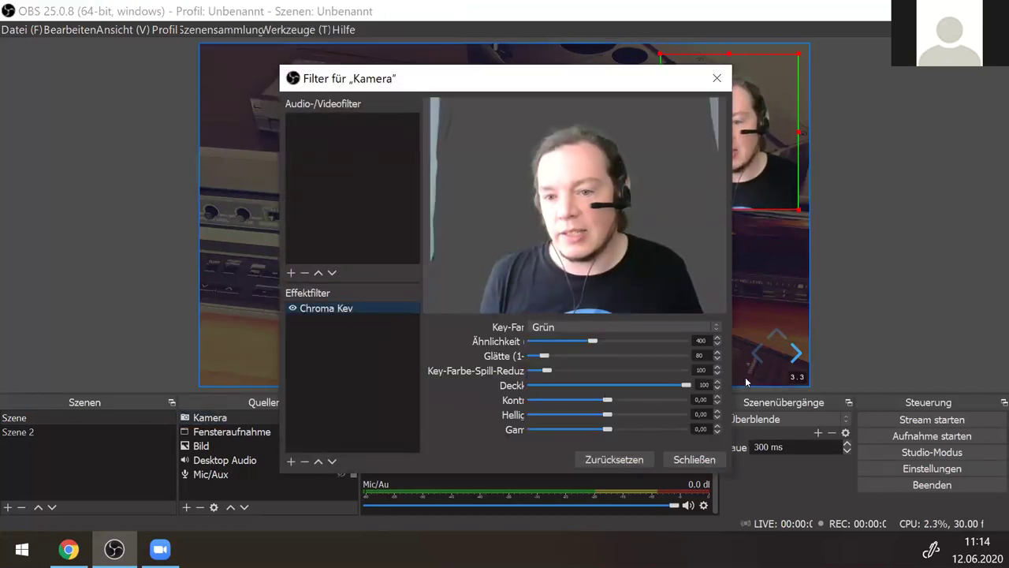
drag(688, 384, 613, 384)
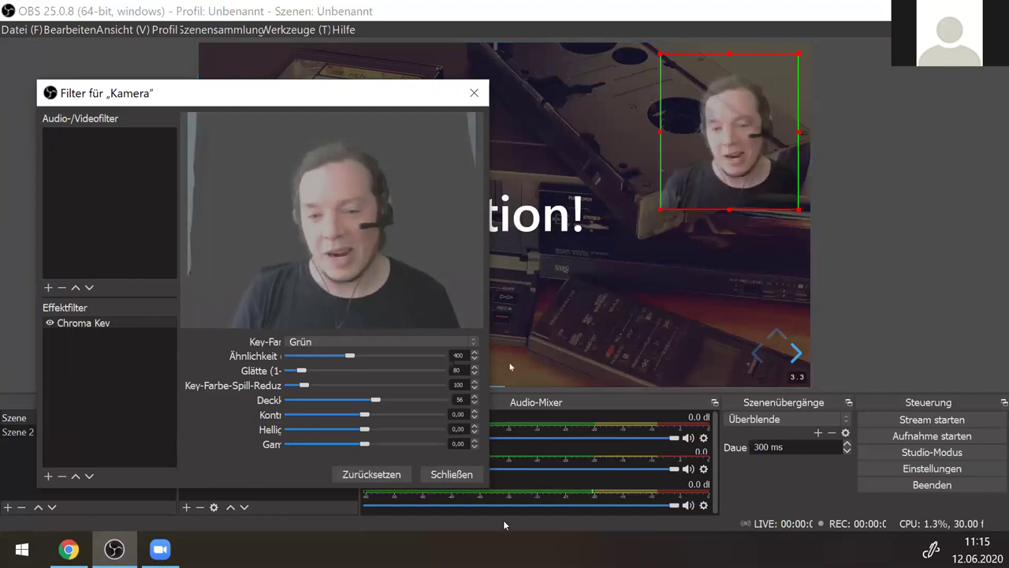
key(Escape)
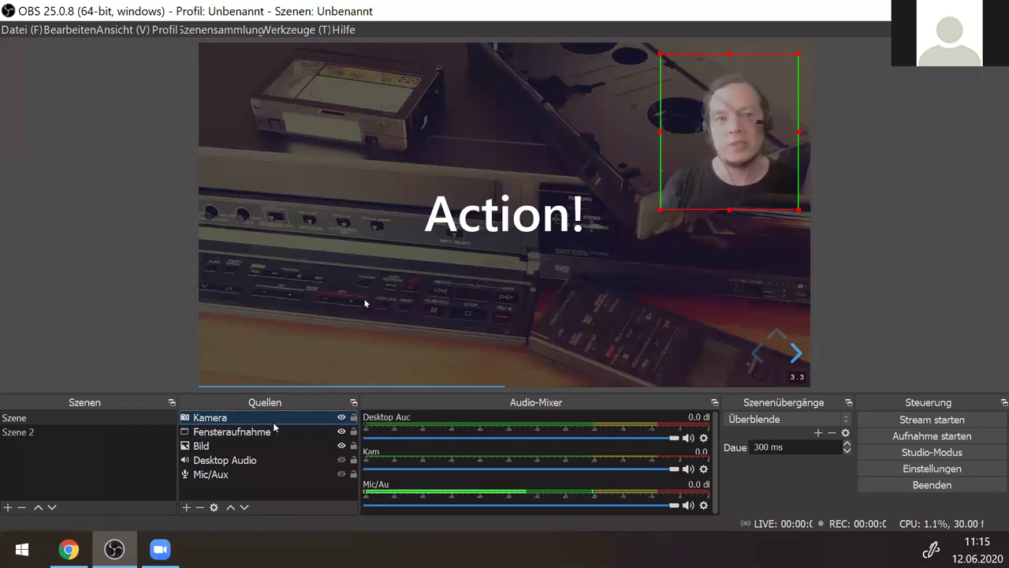
click(192, 155)
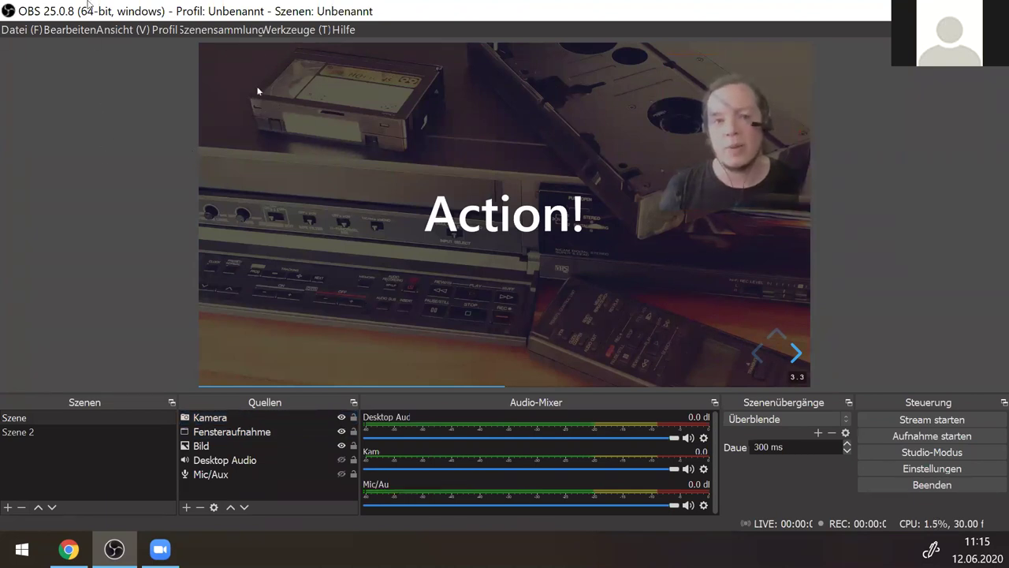
- Open the VirtualCam settings and start the virtual camera with OBS-Camera as the target
key(alt+t)
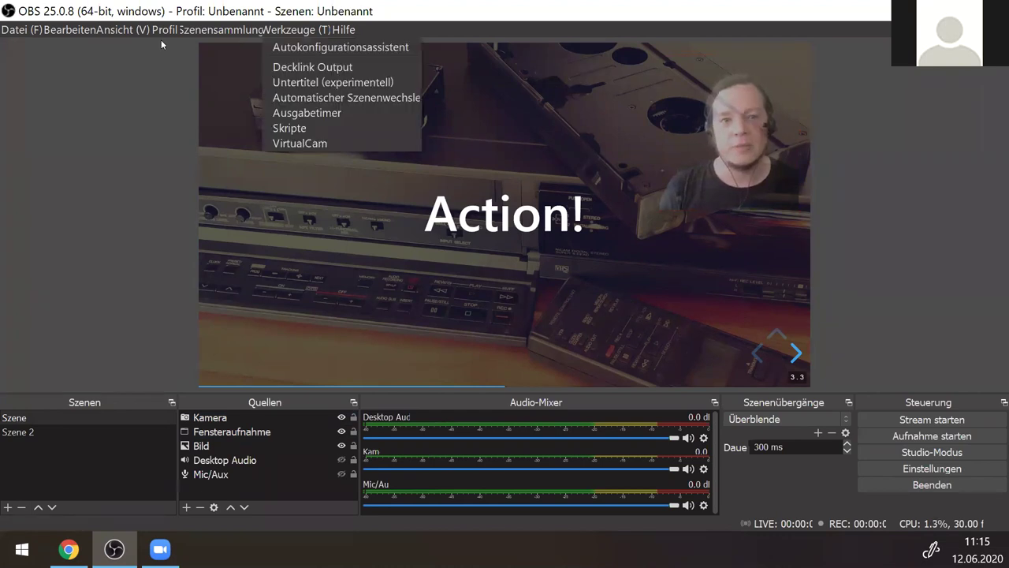
click(291, 145)
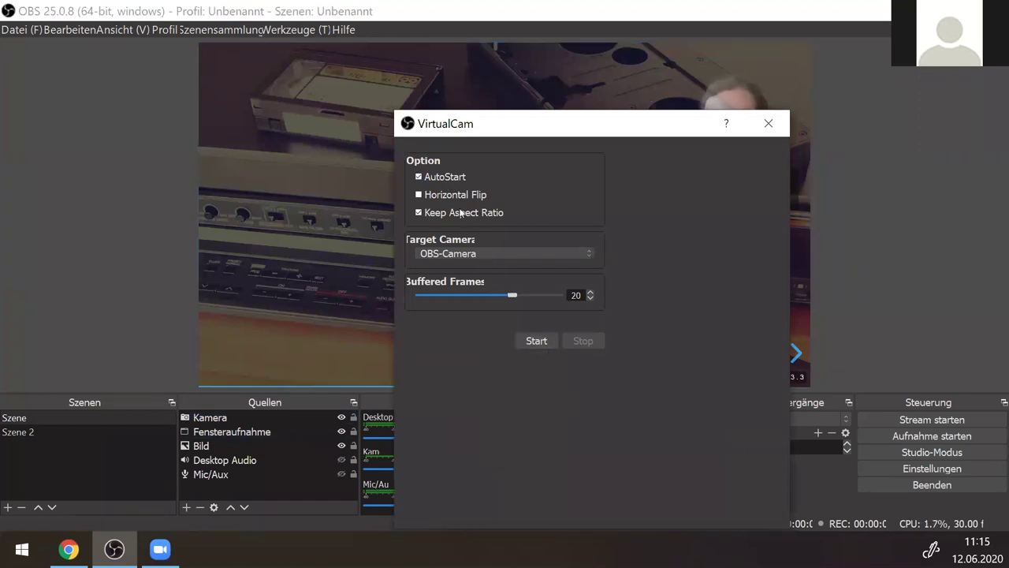
click(534, 342)
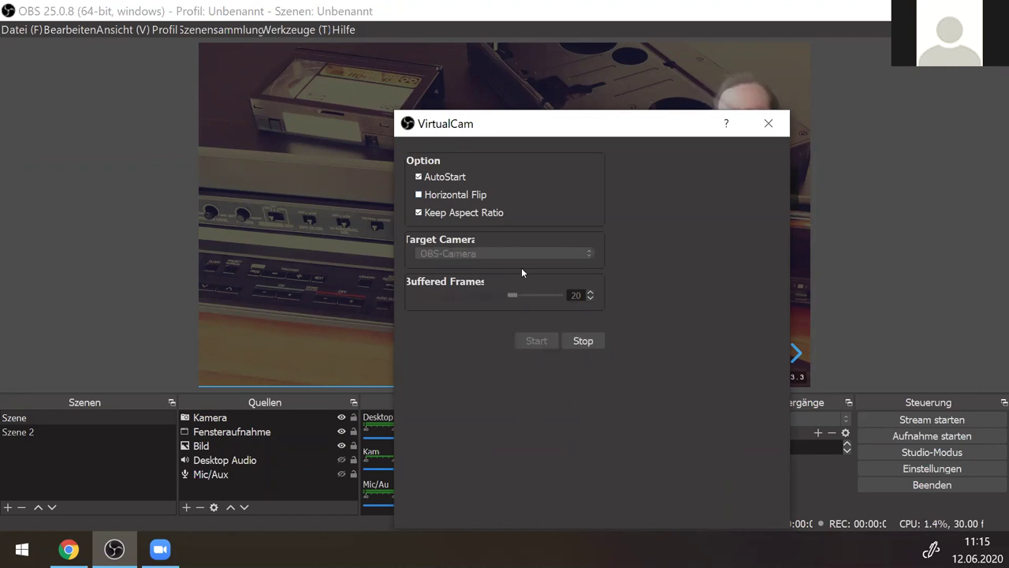